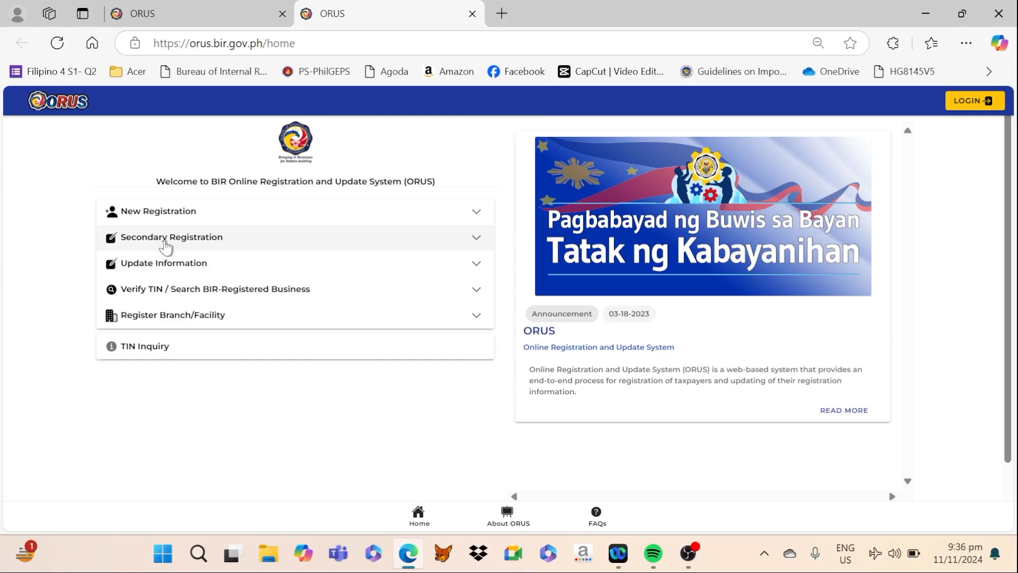
# - Review the documentary requirements for new registration as a non-individual
pyautogui.click(174, 222)
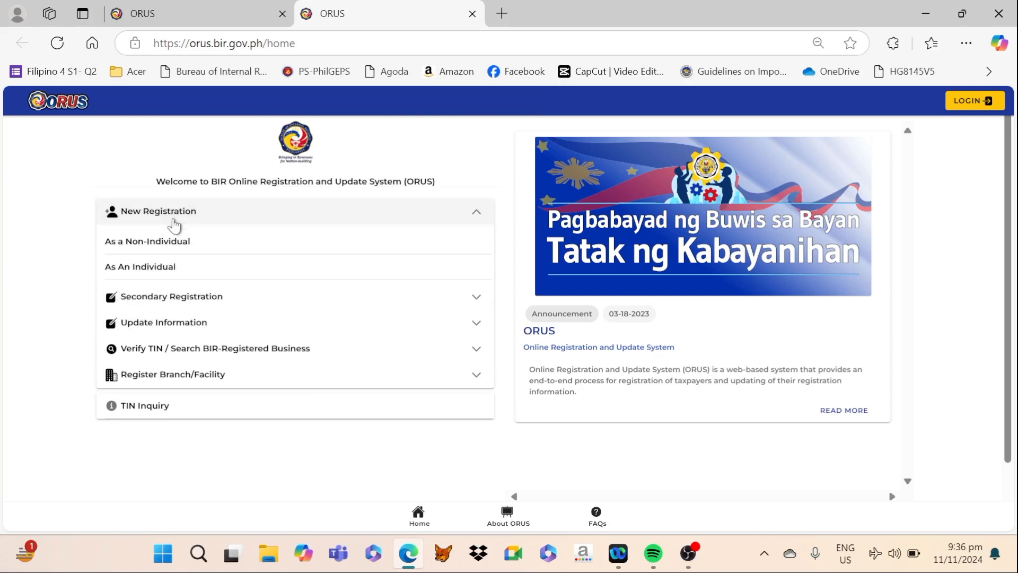
pyautogui.click(139, 245)
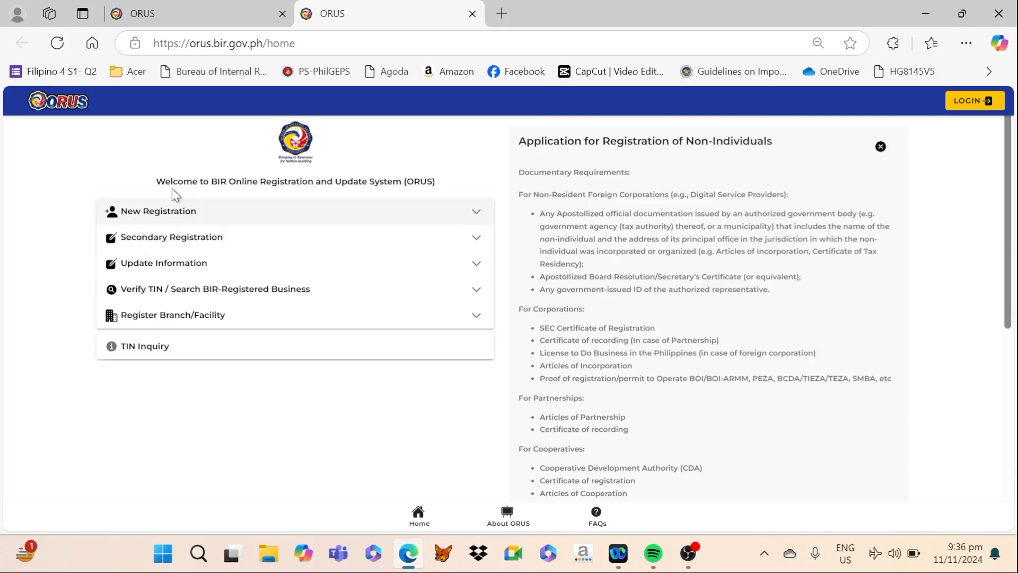
pyautogui.scroll(-6, 678, 329)
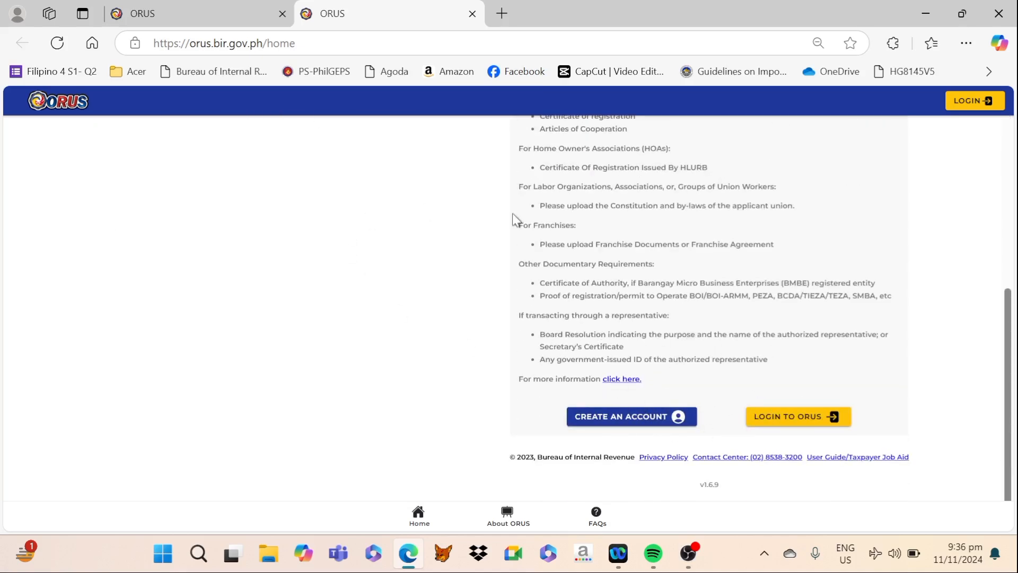
pyautogui.scroll(6, 415, 317)
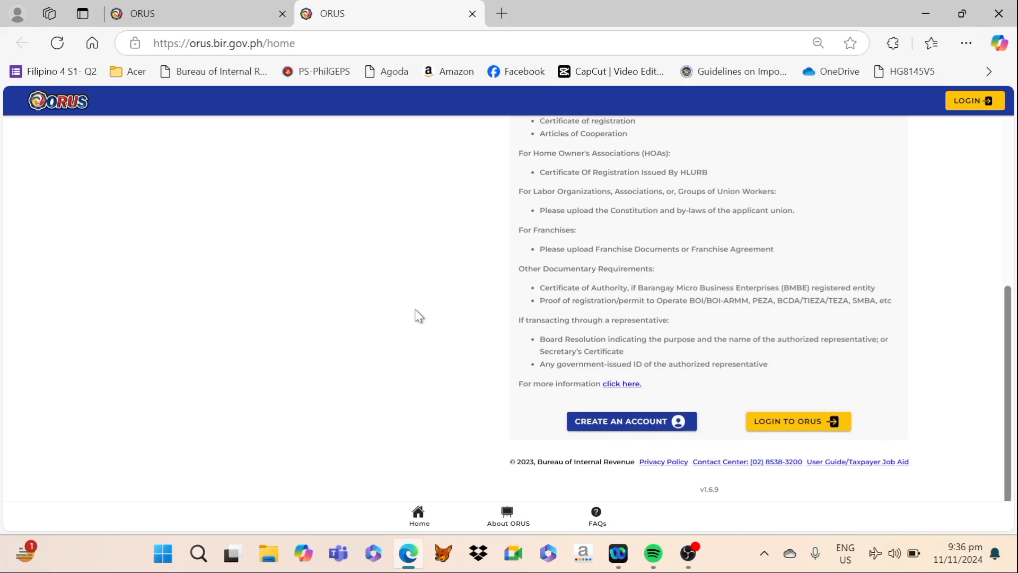
pyautogui.scroll(1, 416, 317)
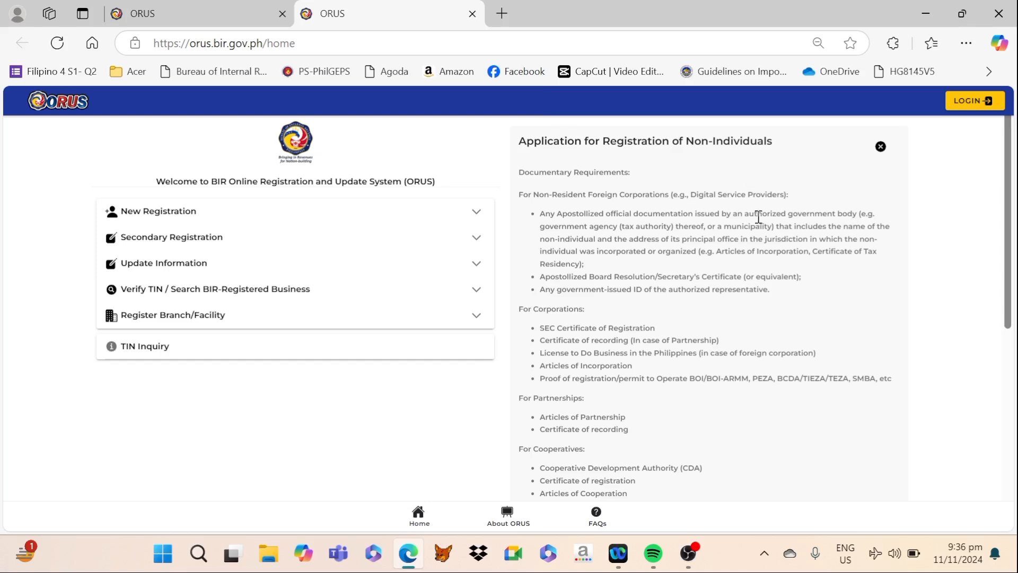
# - Log in to ORUS as a taxpayer with the registered email and account password, completing the reCAPTCHA check
pyautogui.click(963, 108)
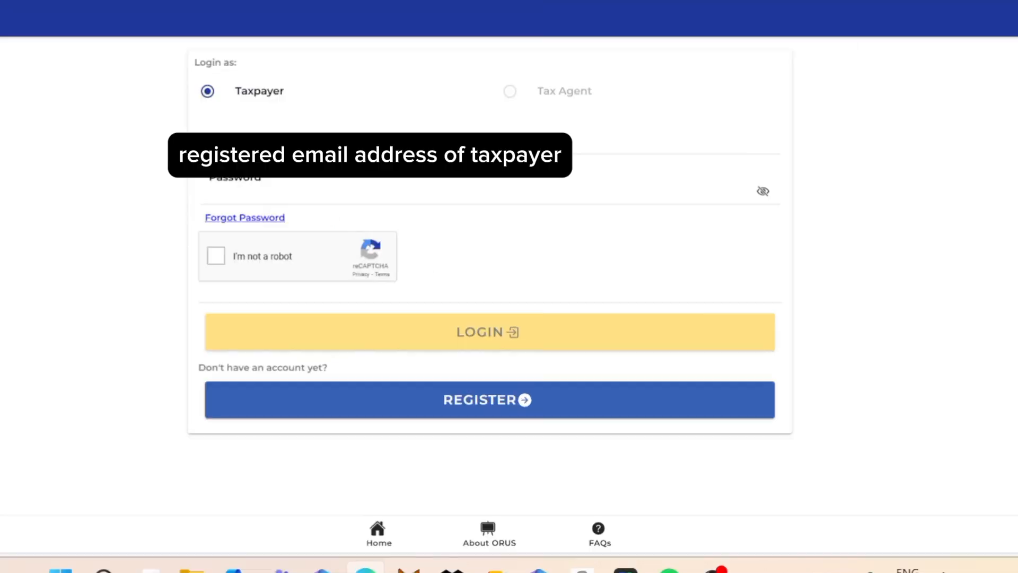
pyautogui.click(297, 239)
pyautogui.hotkey('ctrl', 'v')
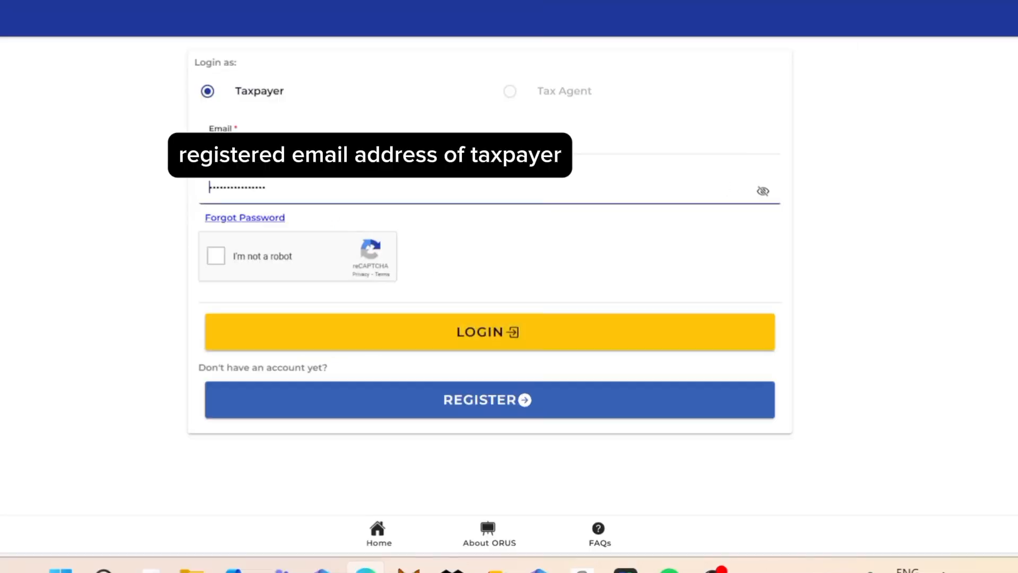
pyautogui.click(220, 261)
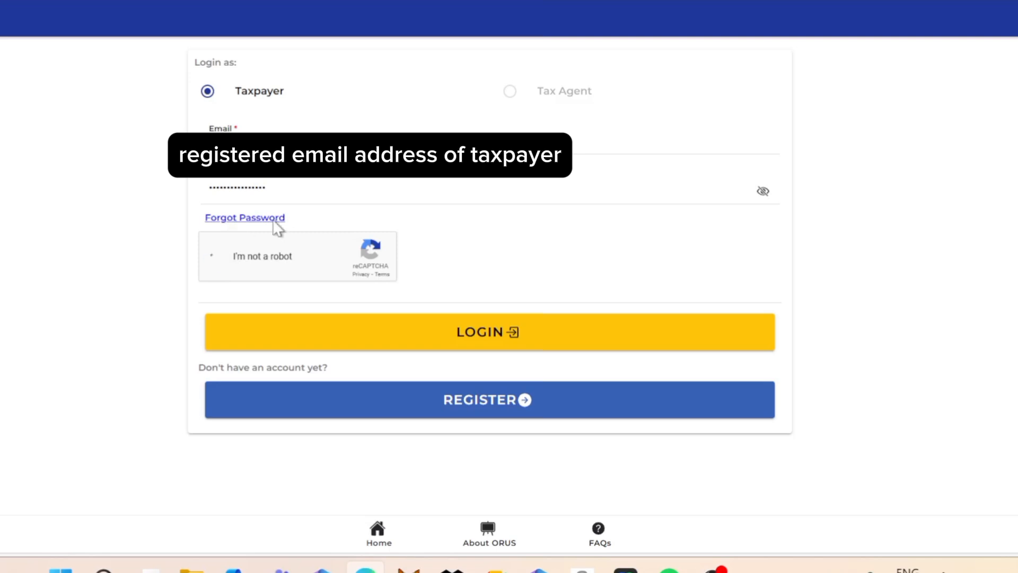
pyautogui.click(484, 350)
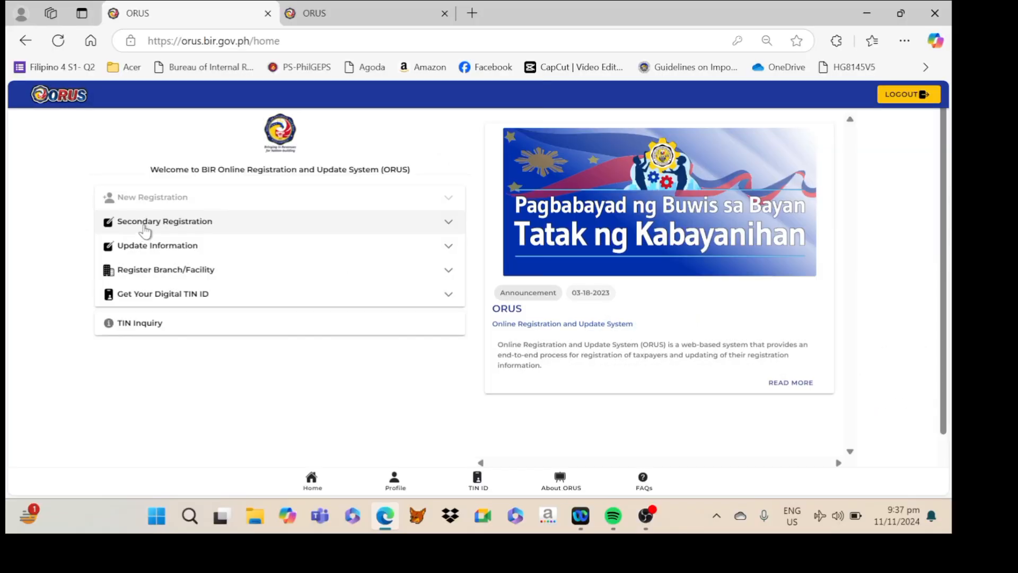
# - Open the Books of Accounts registration application under Secondary Registration
pyautogui.click(153, 227)
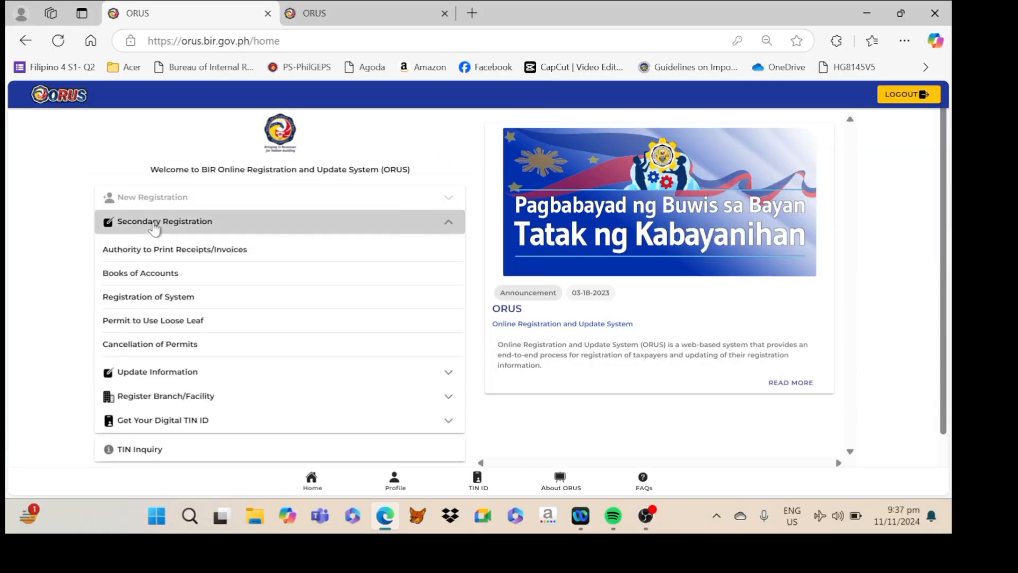
pyautogui.click(133, 275)
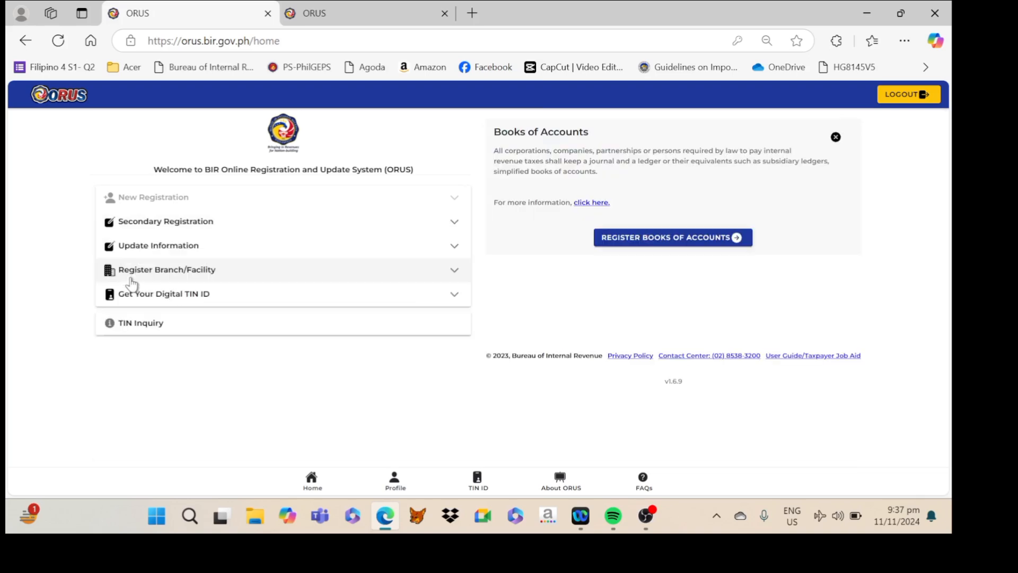
pyautogui.click(633, 240)
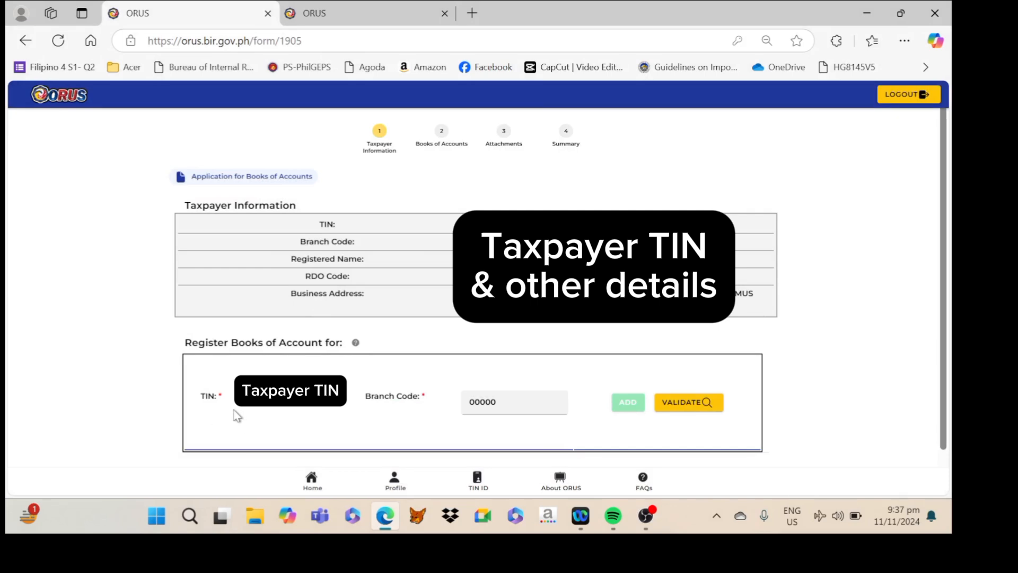
# - Set the branch code to 00001, validate it and add that branch to the books of accounts application
pyautogui.click(513, 400)
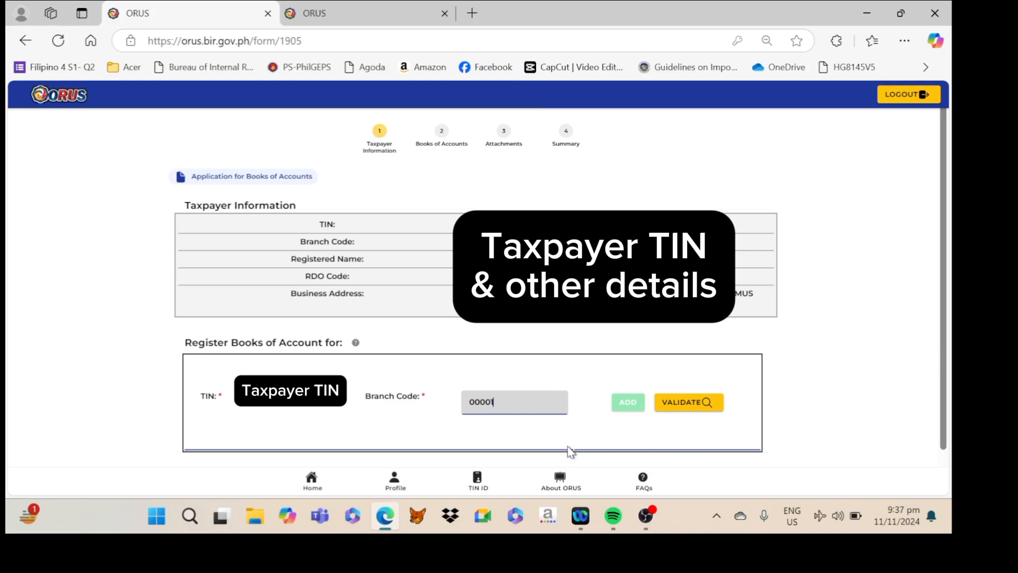
pyautogui.click(682, 404)
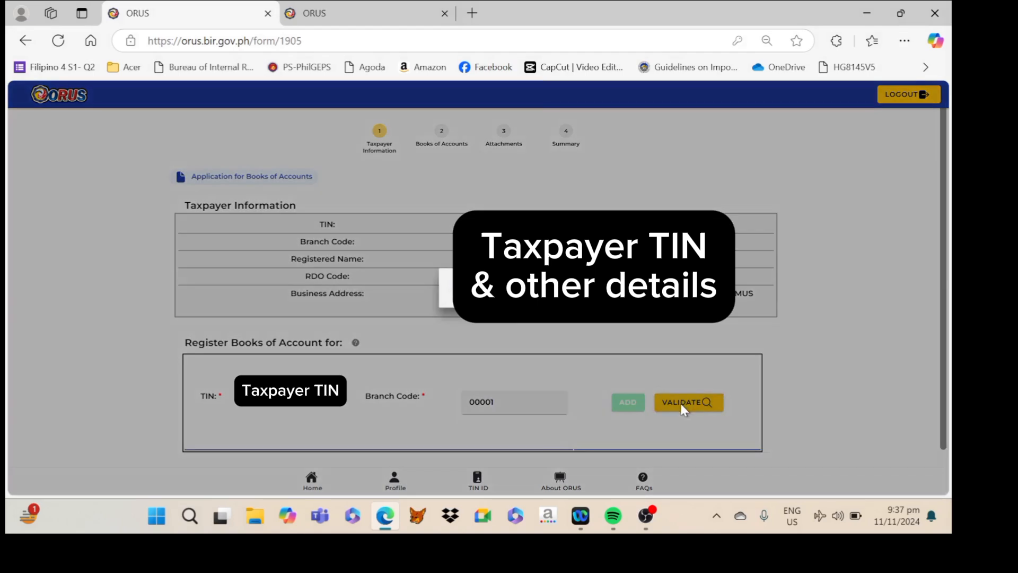
pyautogui.scroll(-2, 753, 337)
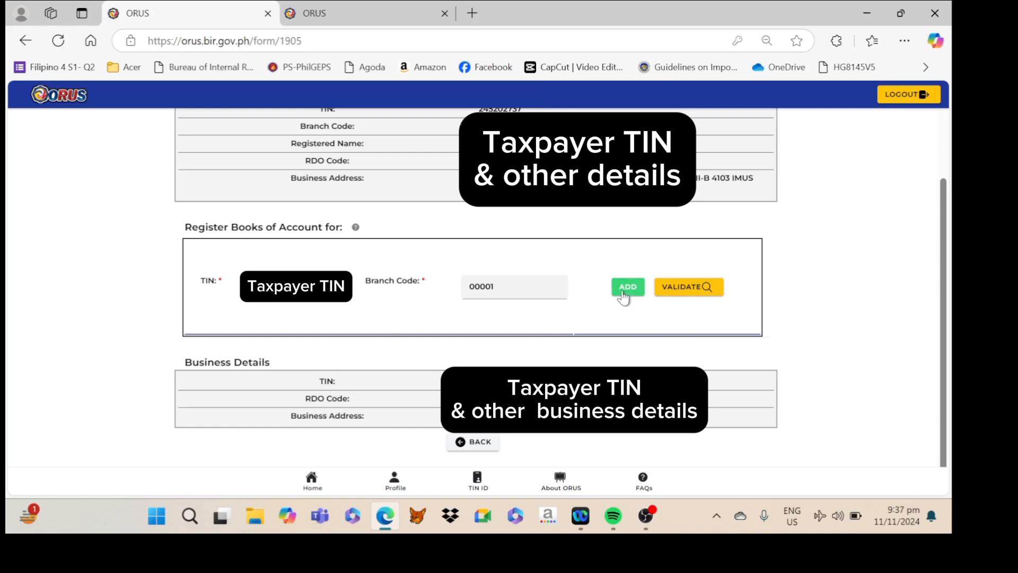
pyautogui.click(627, 289)
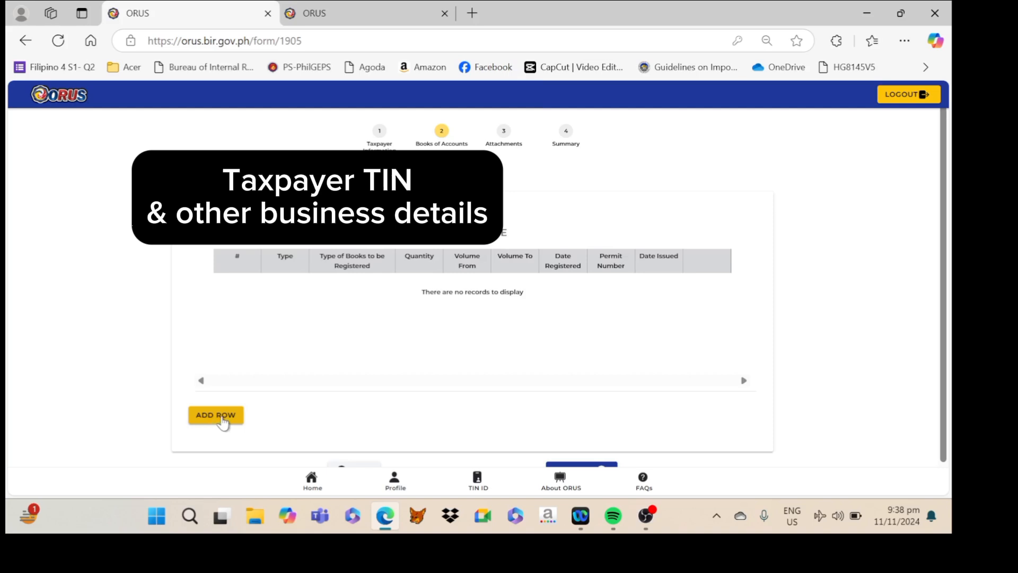
# - Start a new book entry of type Manual and choose CASH RECEIPTS JOURNAL as the book to be registered
pyautogui.click(223, 419)
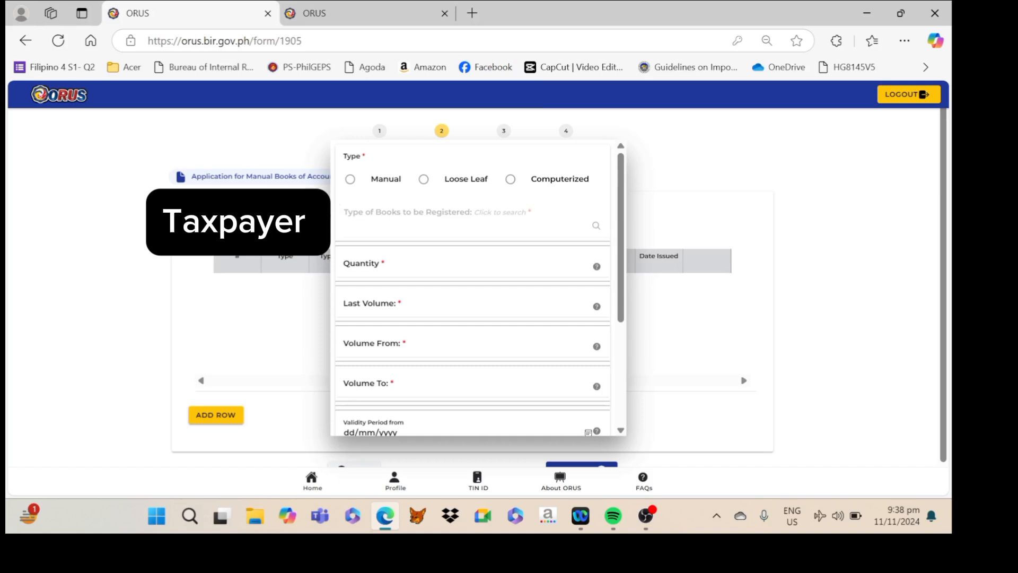
pyautogui.click(350, 179)
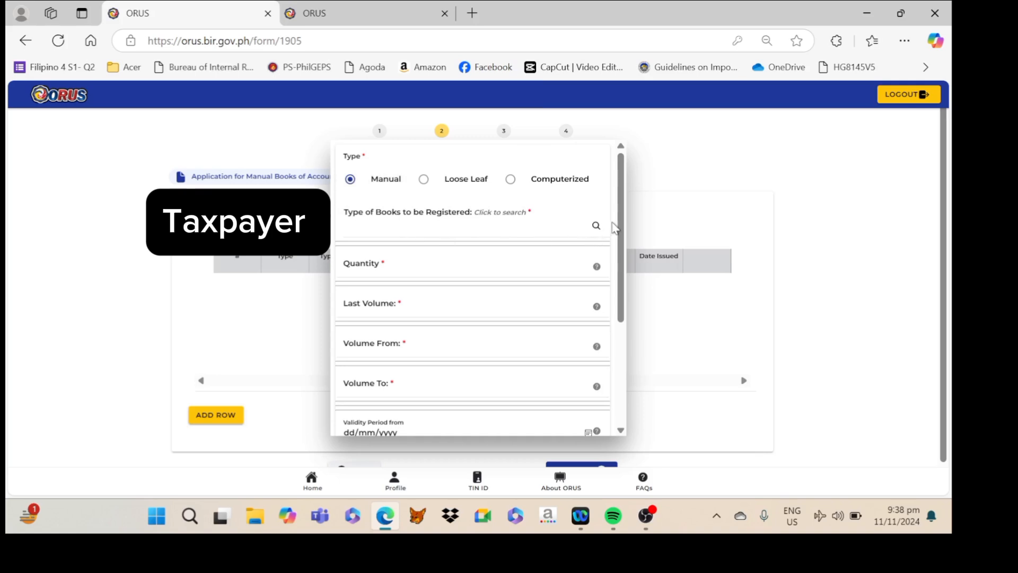
pyautogui.click(597, 228)
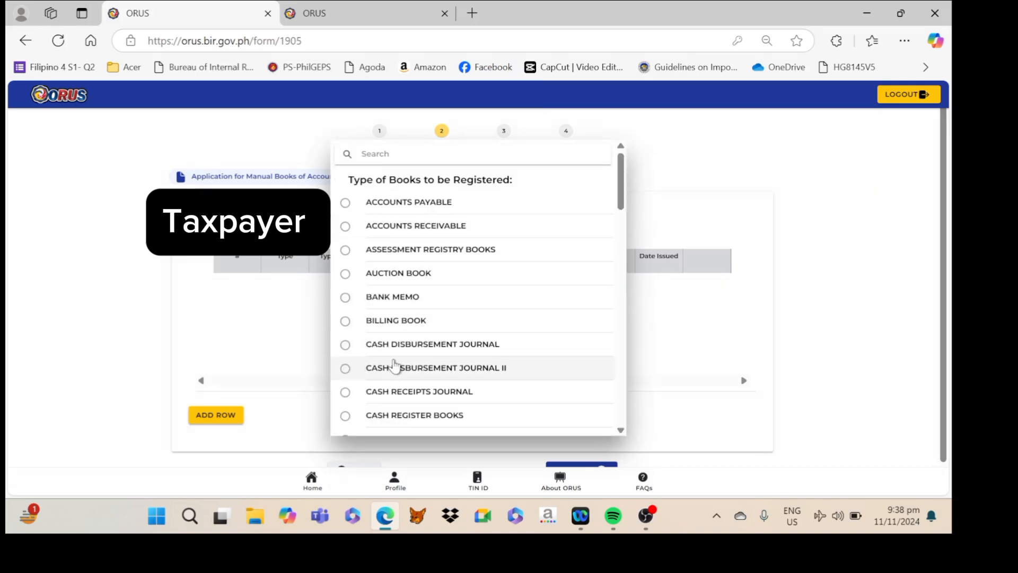
pyautogui.click(346, 392)
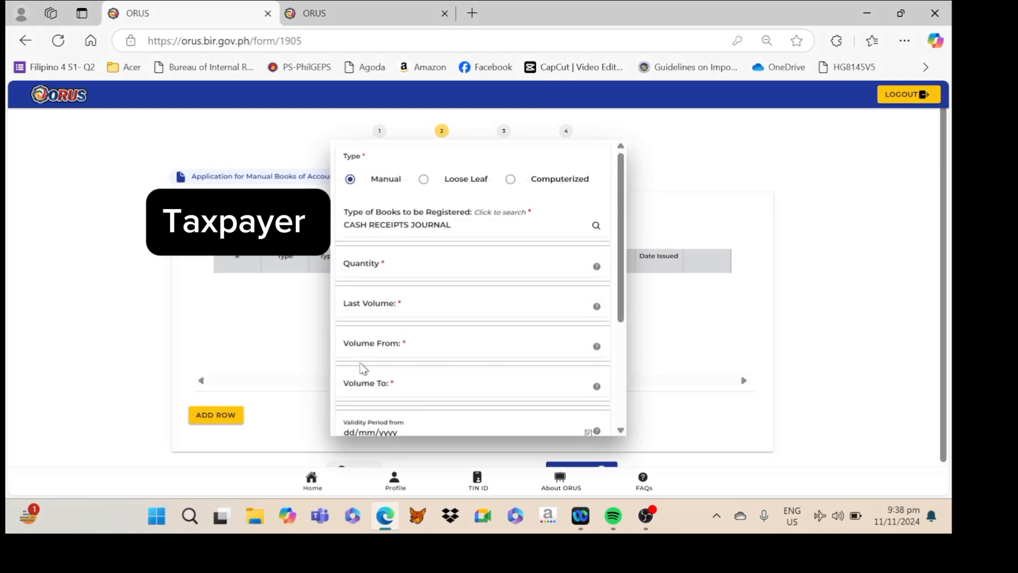
# - Set the cash receipts journal's quantity to 1 and its last volume to 0
pyautogui.click(354, 272)
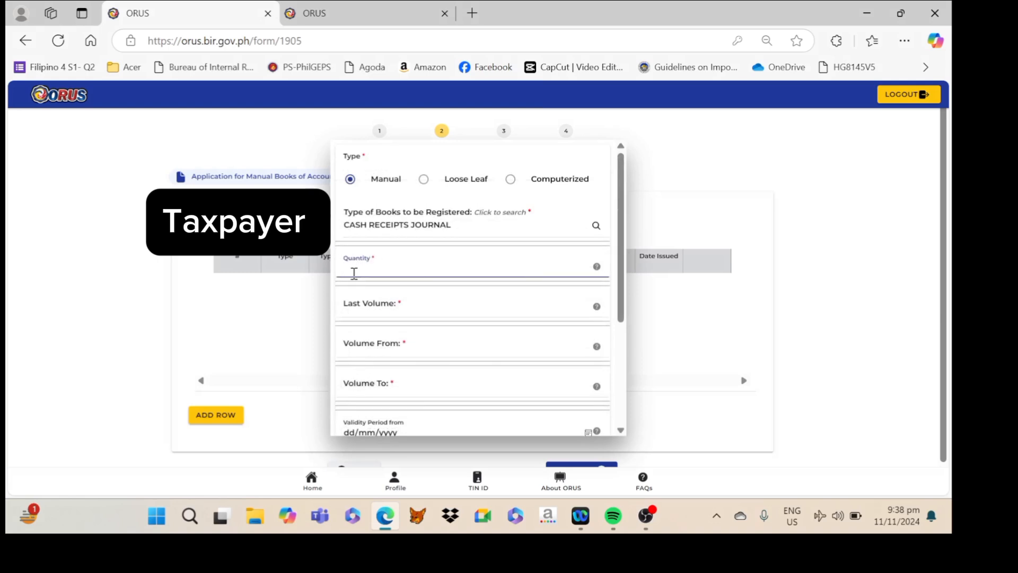
pyautogui.write('1')
pyautogui.click(384, 313)
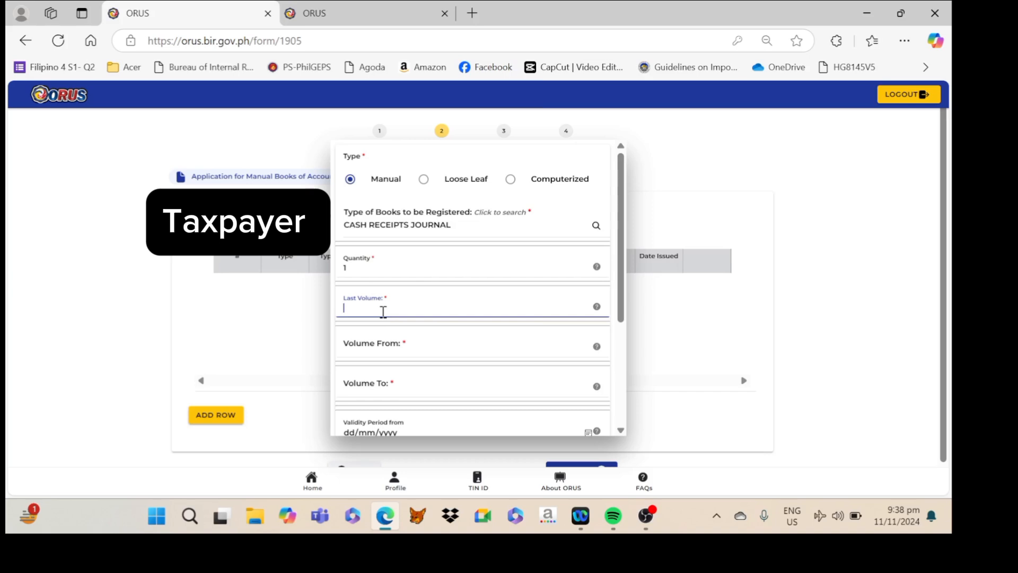
pyautogui.write('0')
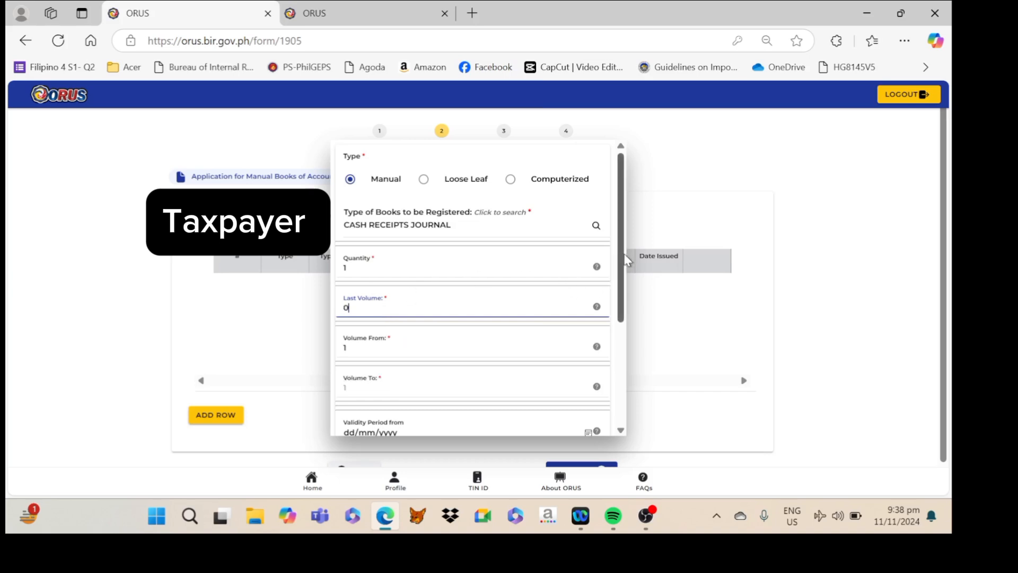
# - Check the help note for the validity period, and set its start date to 17/09/2024
pyautogui.moveTo(622, 254); pyautogui.dragTo(645, 341)
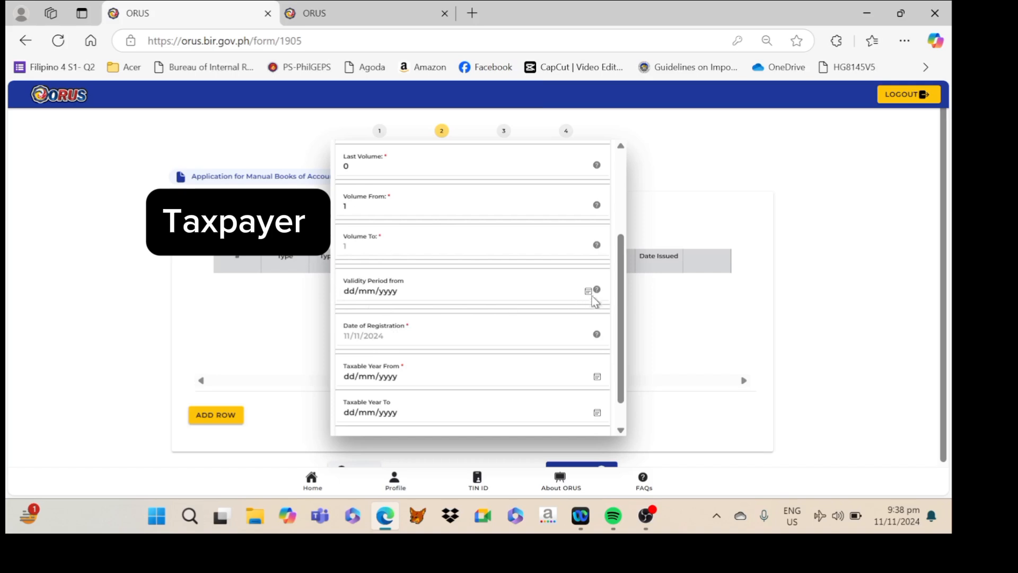
pyautogui.click(597, 291)
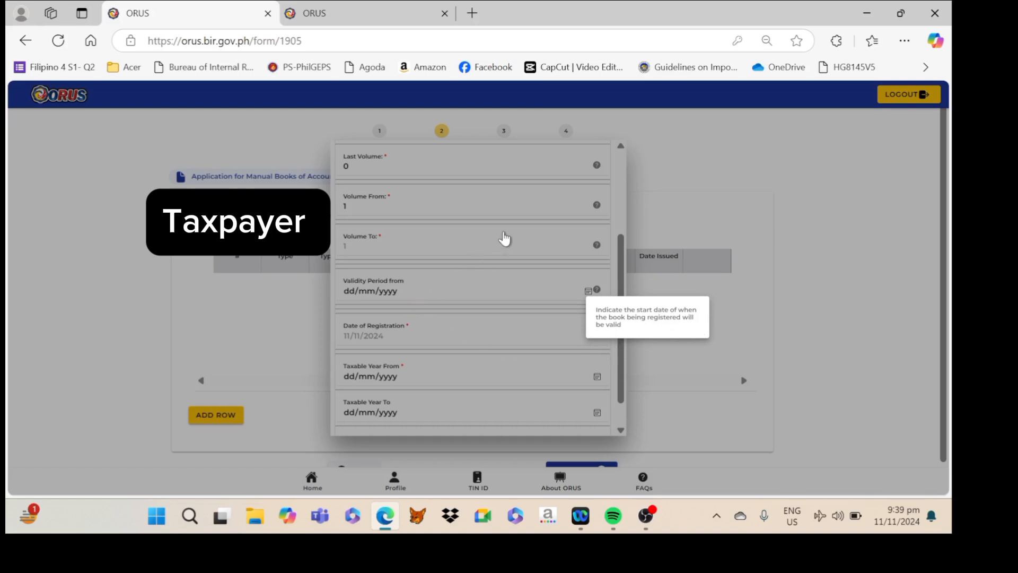
pyautogui.click(768, 180)
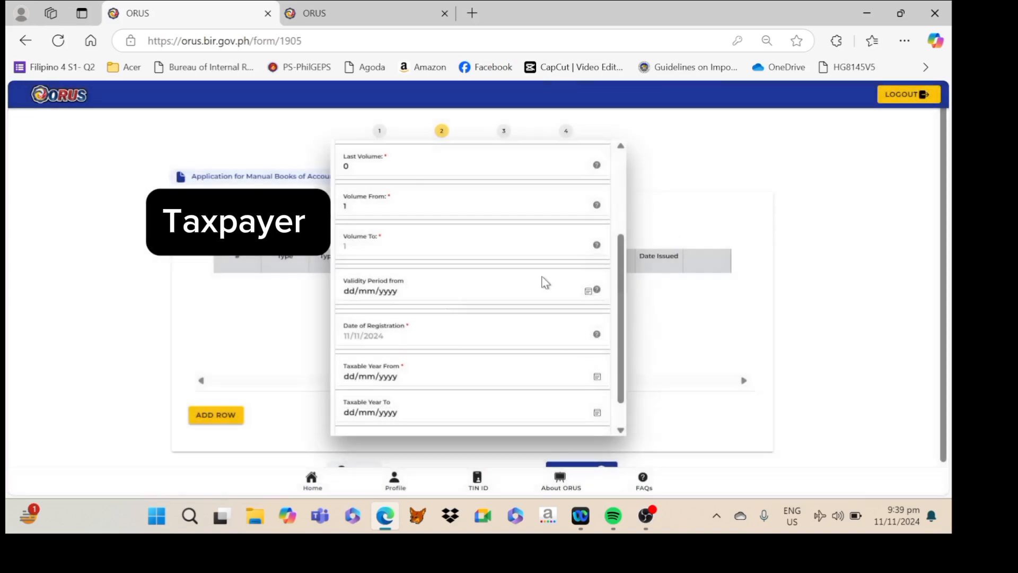
pyautogui.click(347, 291)
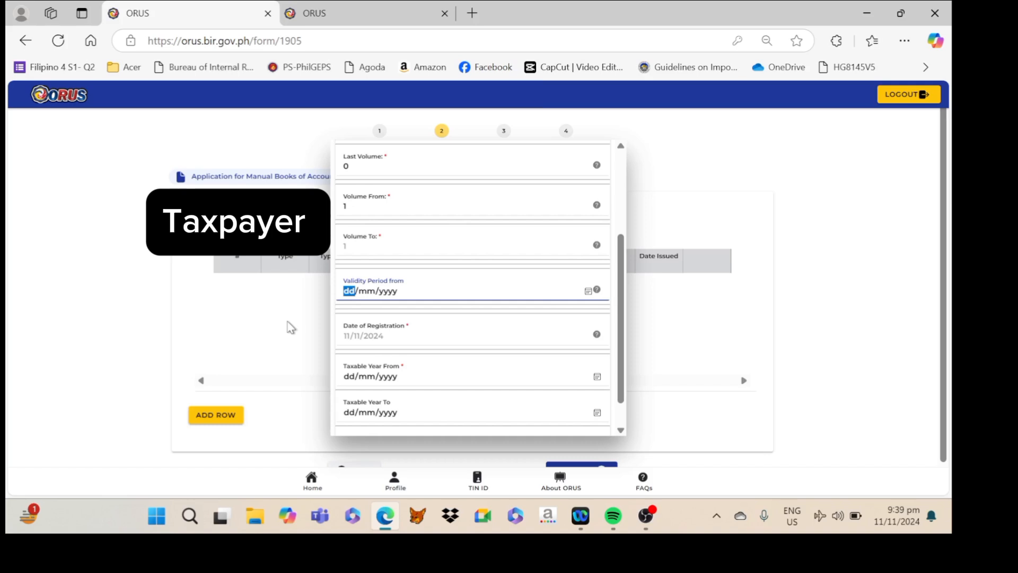
pyautogui.write('17/09/2024')
# - Set Taxable Year From to 01/01/2024, leave Taxable Year To blank, and add the cash receipts journal to the application
pyautogui.moveTo(619, 342); pyautogui.dragTo(620, 384)
pyautogui.click(348, 353)
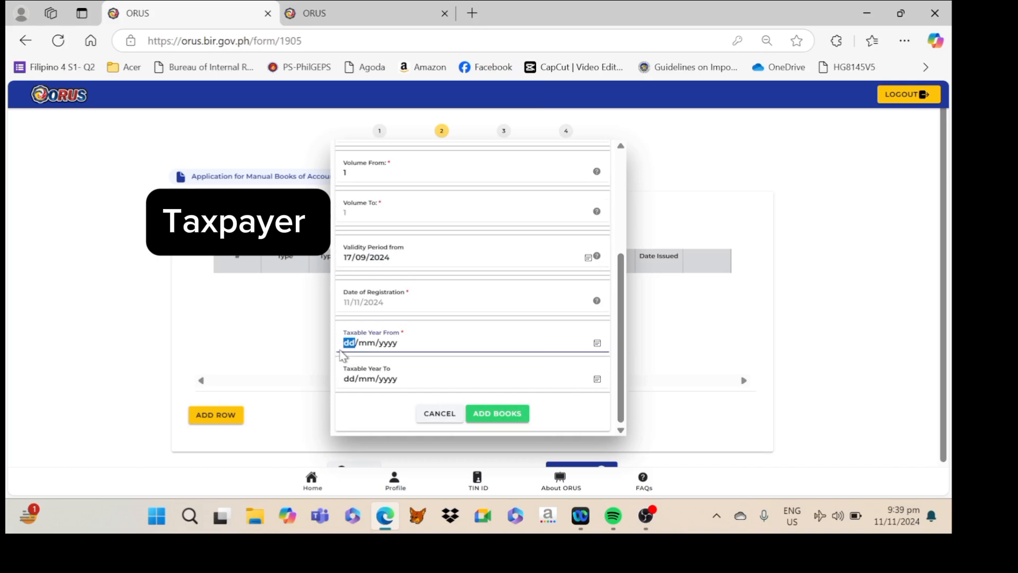
pyautogui.write('01/01/2024')
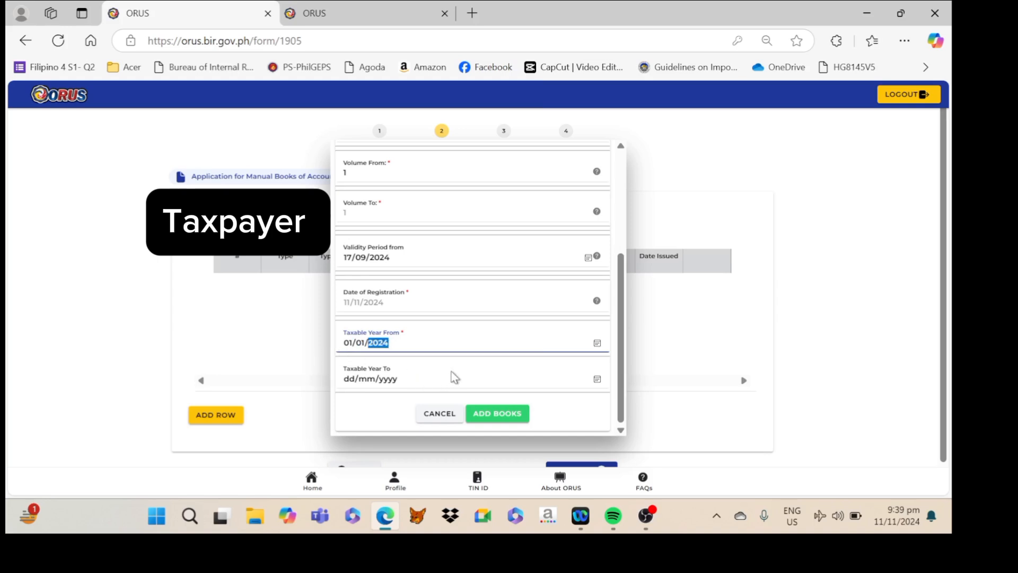
pyautogui.click(478, 367)
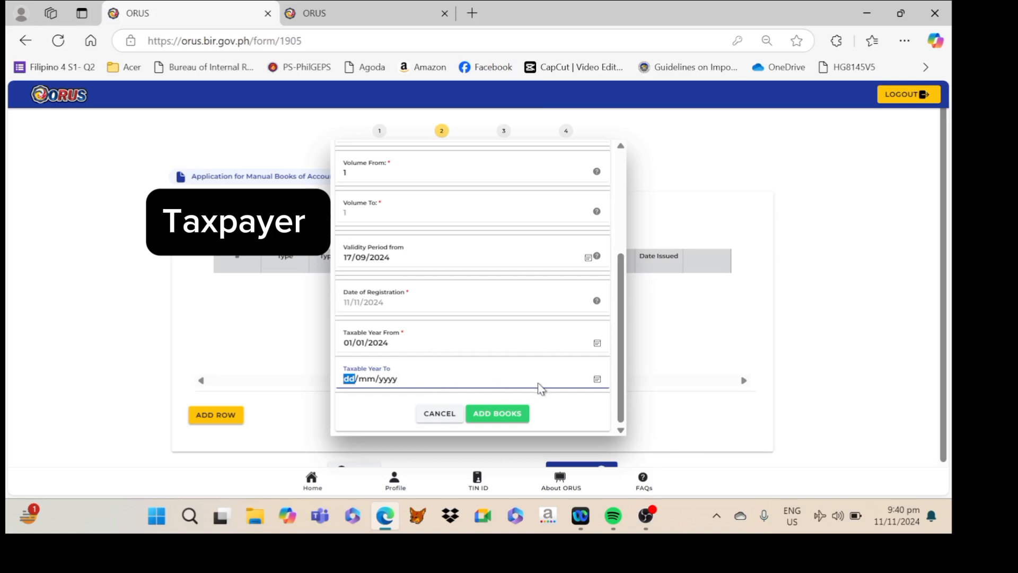
pyautogui.click(368, 413)
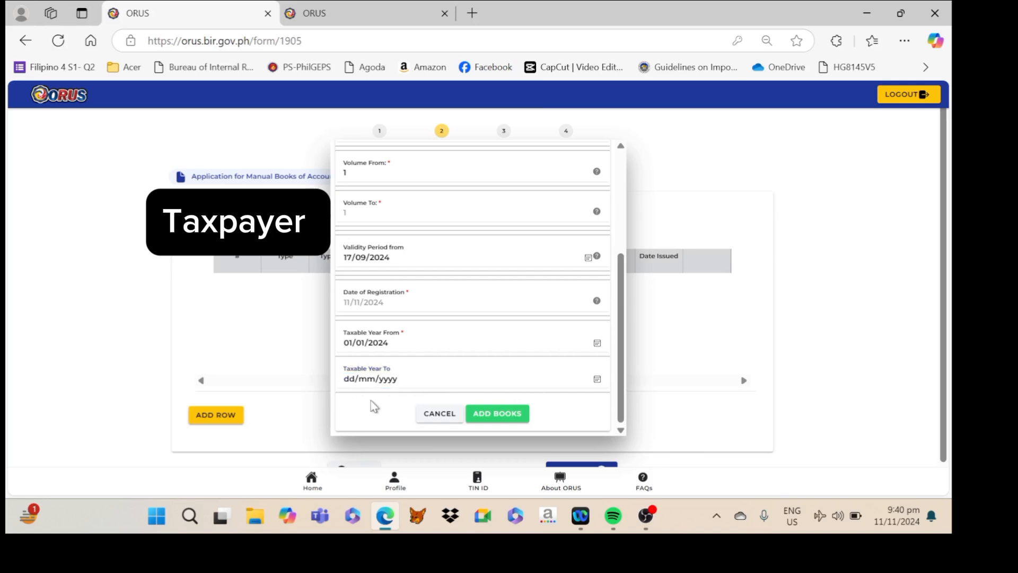
pyautogui.click(497, 419)
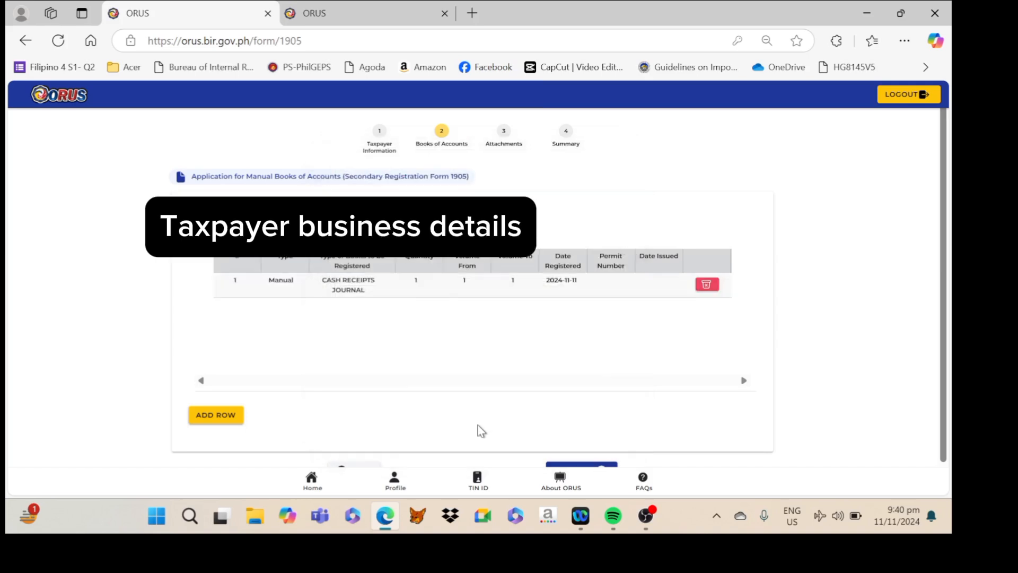
# - Start a second book entry of type Manual and choose CASH DISBURSEMENT JOURNAL as the book to be registered
pyautogui.click(214, 419)
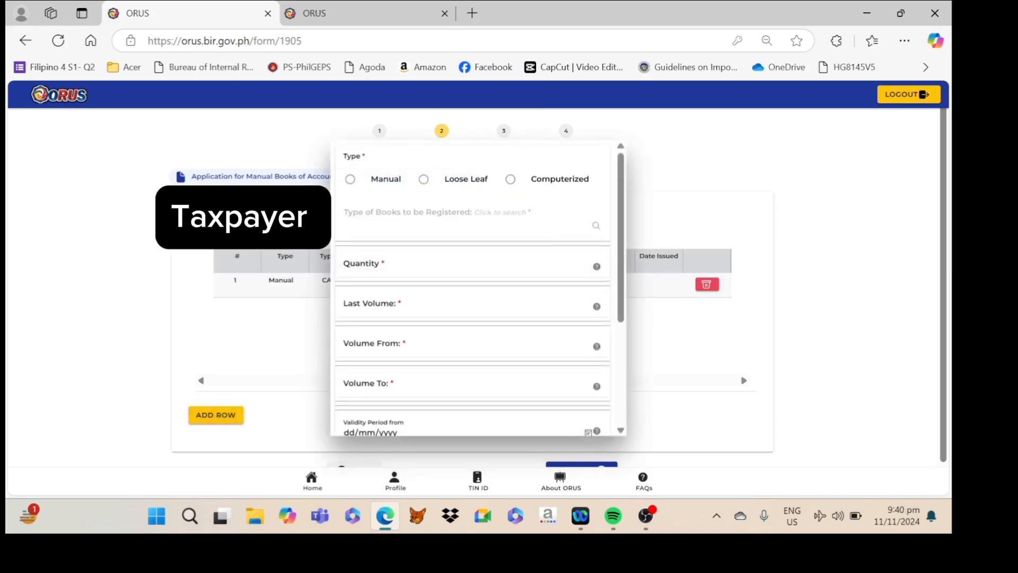
pyautogui.click(350, 182)
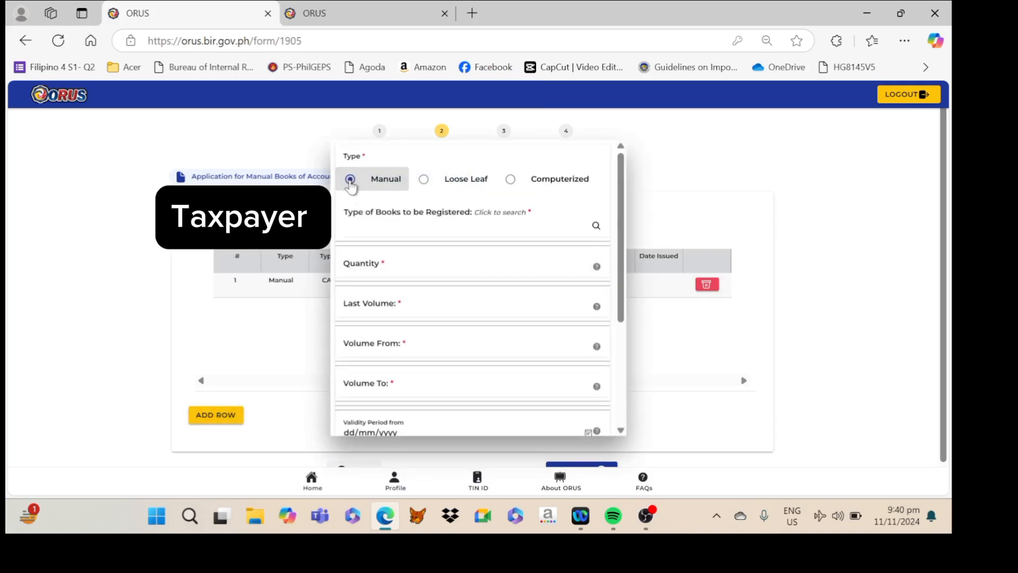
pyautogui.click(597, 228)
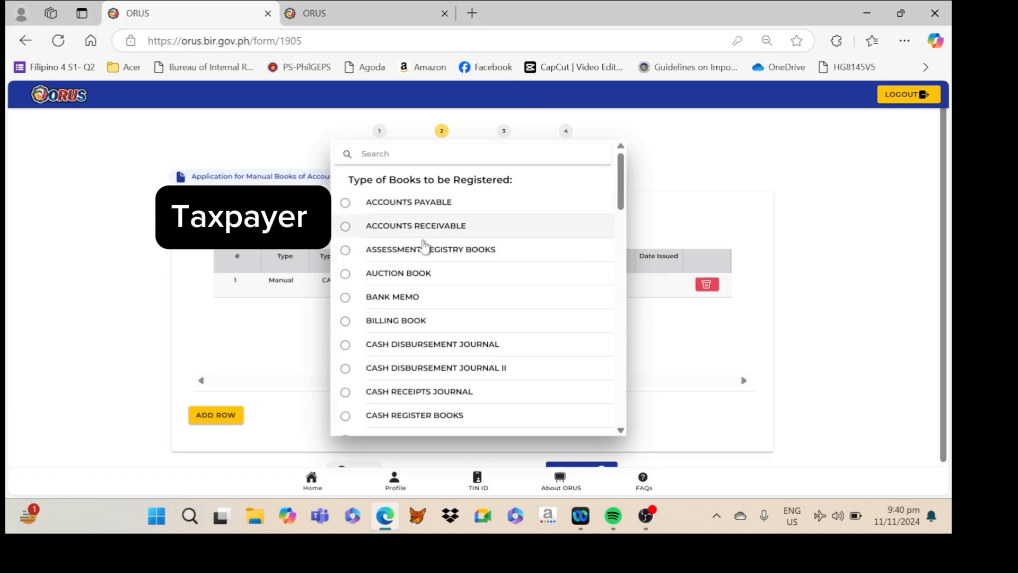
pyautogui.scroll(-1, 432, 265)
pyautogui.scroll(-1, 437, 274)
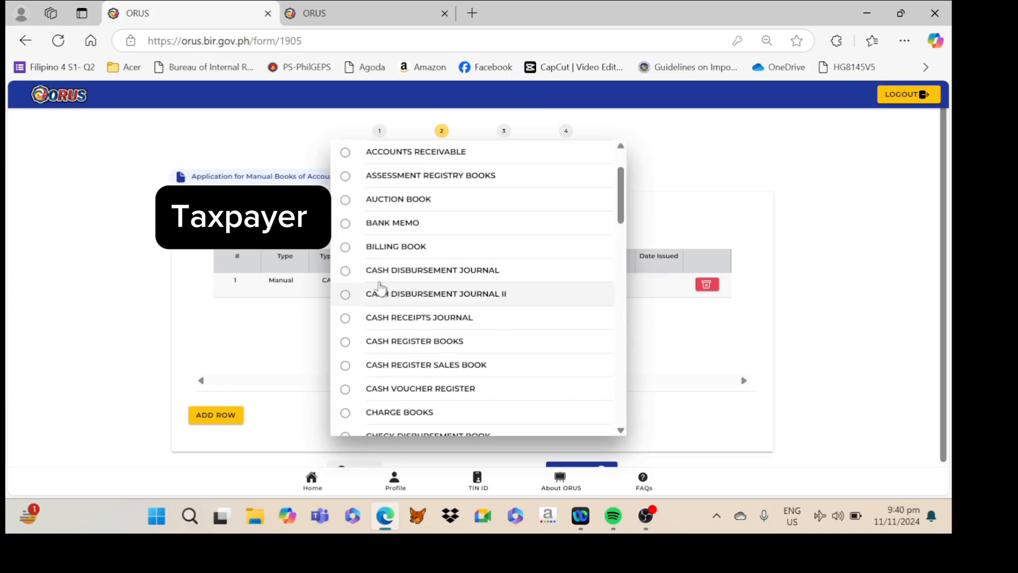
pyautogui.click(350, 272)
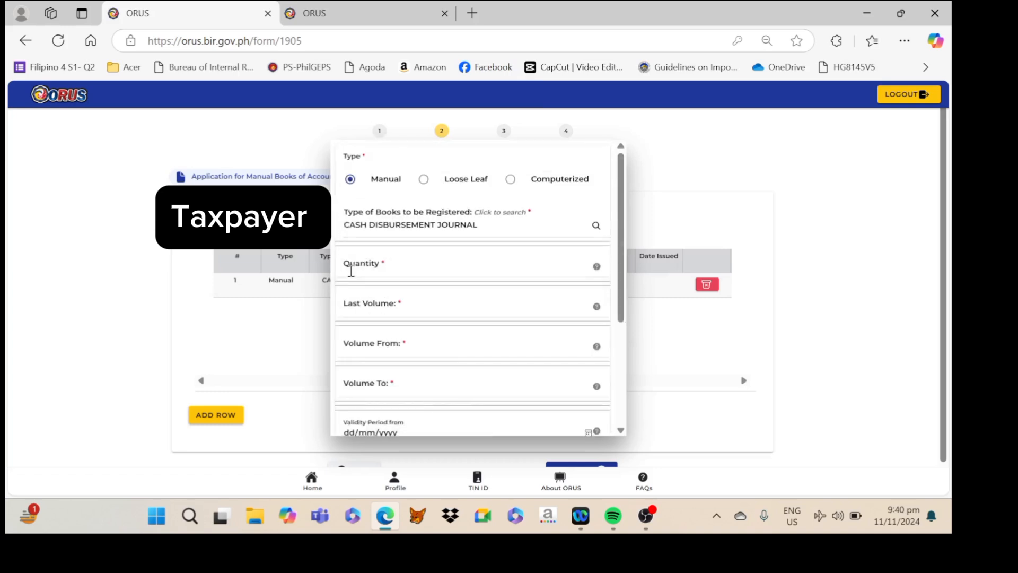
# - Set the cash disbursement journal's quantity to 1 and its last volume to 0
pyautogui.click(388, 268)
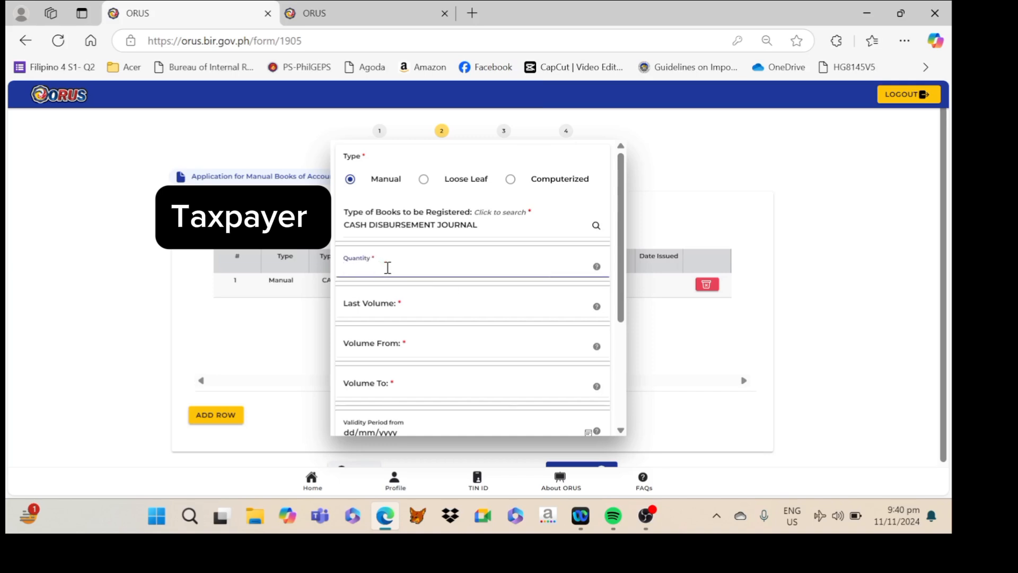
pyautogui.write('1')
pyautogui.click(350, 306)
pyautogui.write('0')
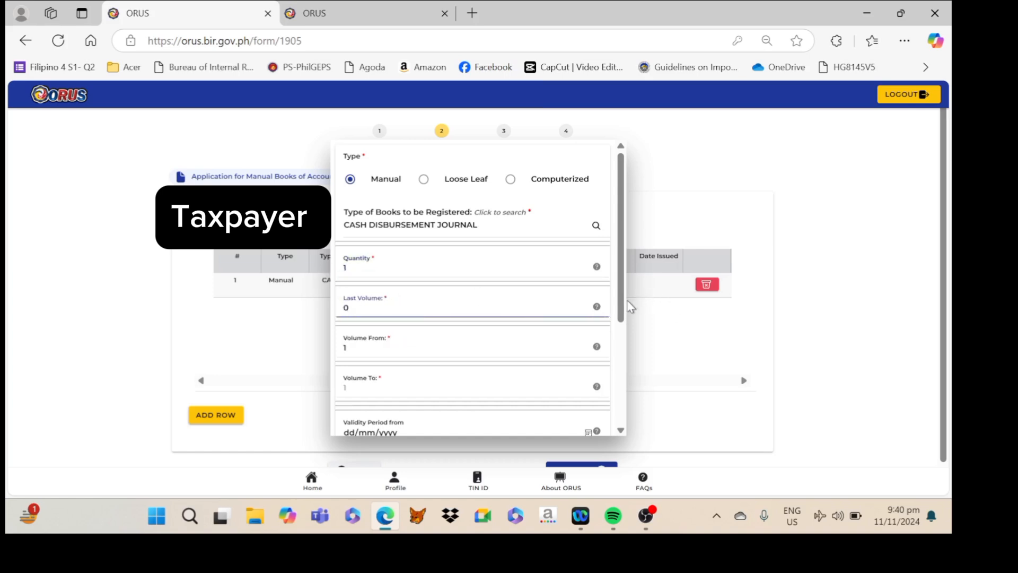
# - Set the start of the cash disbursement journal's validity period to 17/09/2024
pyautogui.moveTo(622, 304); pyautogui.dragTo(518, 382)
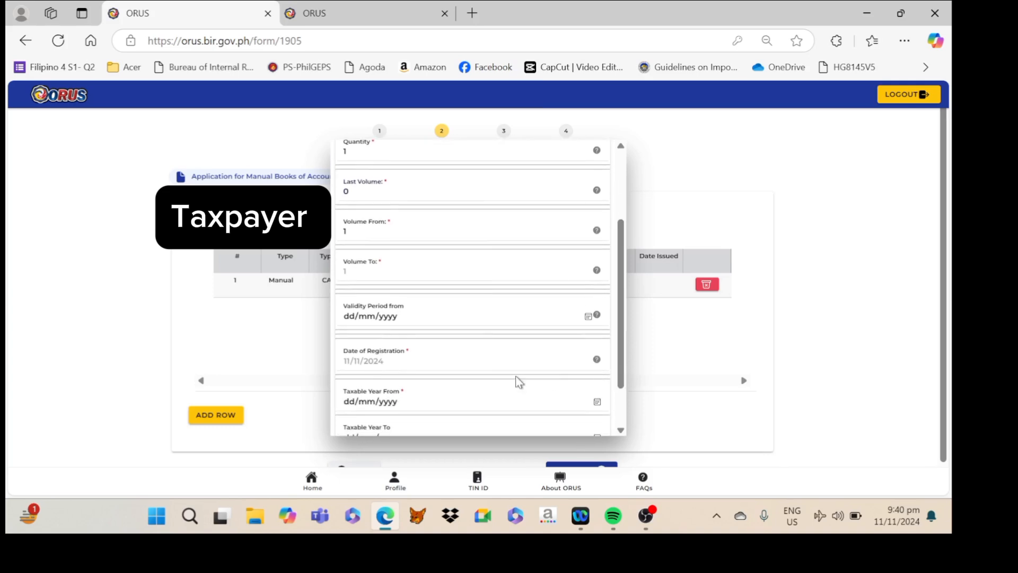
pyautogui.click(346, 322)
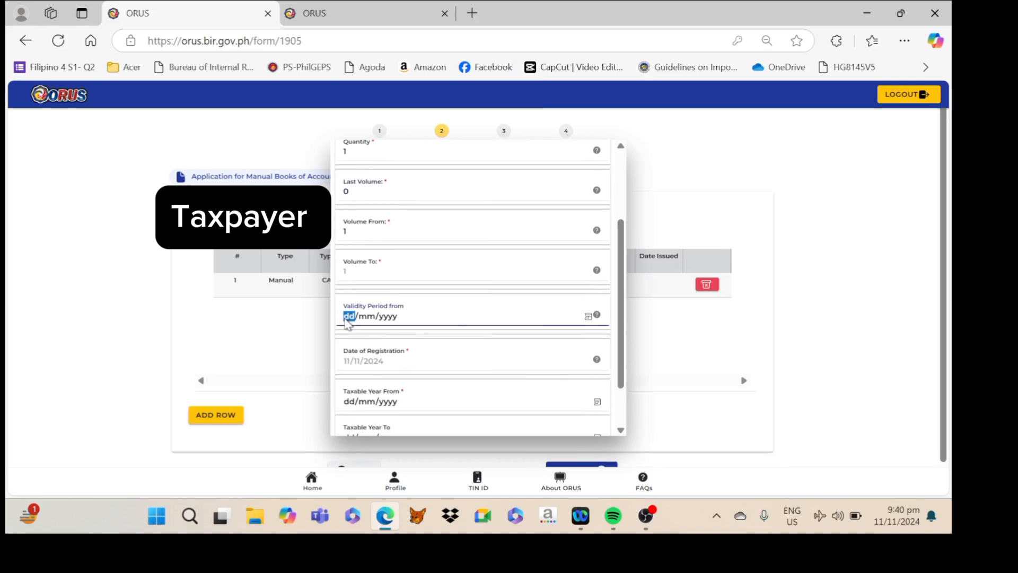
pyautogui.write('17/')
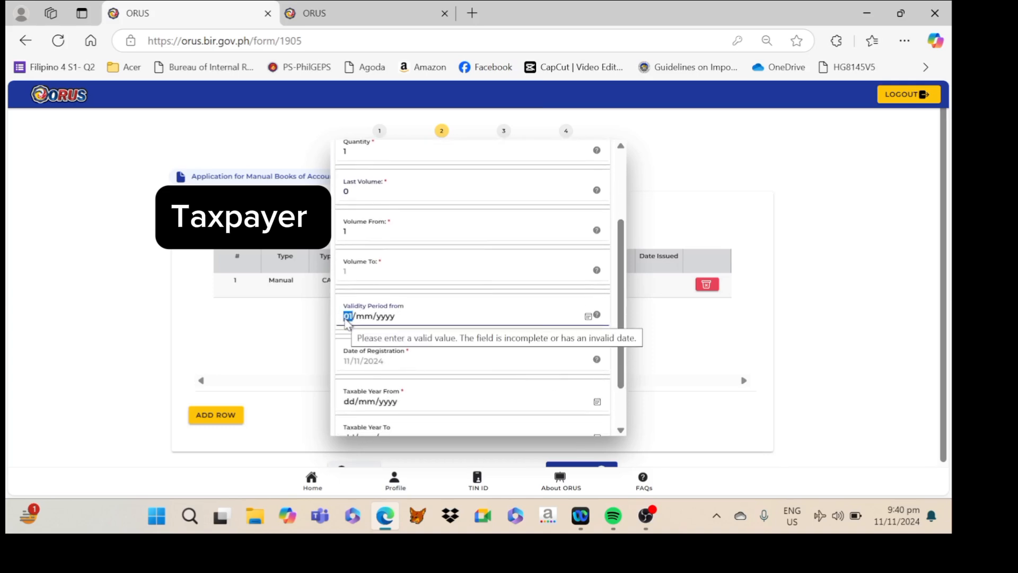
pyautogui.write('09/')
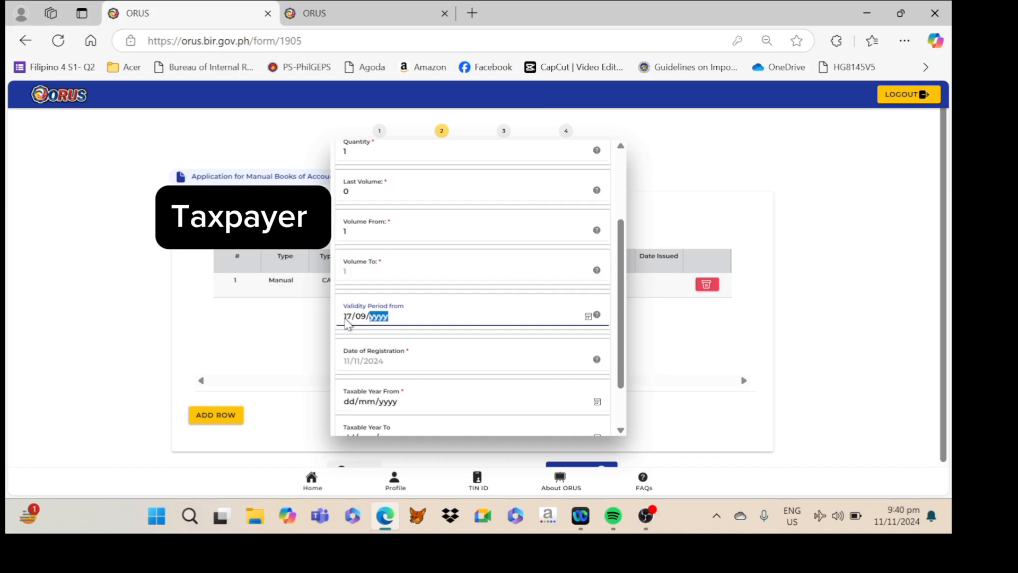
pyautogui.write('2024')
# - Set Taxable Year From to 01/01/2024, leave Taxable Year To blank, and add the cash disbursement journal to the application
pyautogui.scroll(-2, 625, 306)
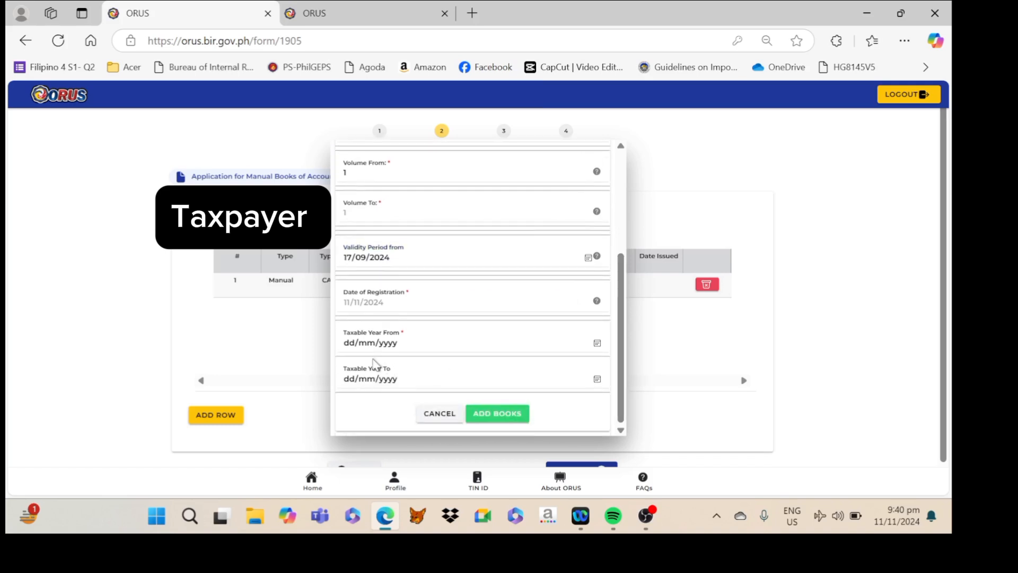
pyautogui.click(354, 344)
pyautogui.write('01012024')
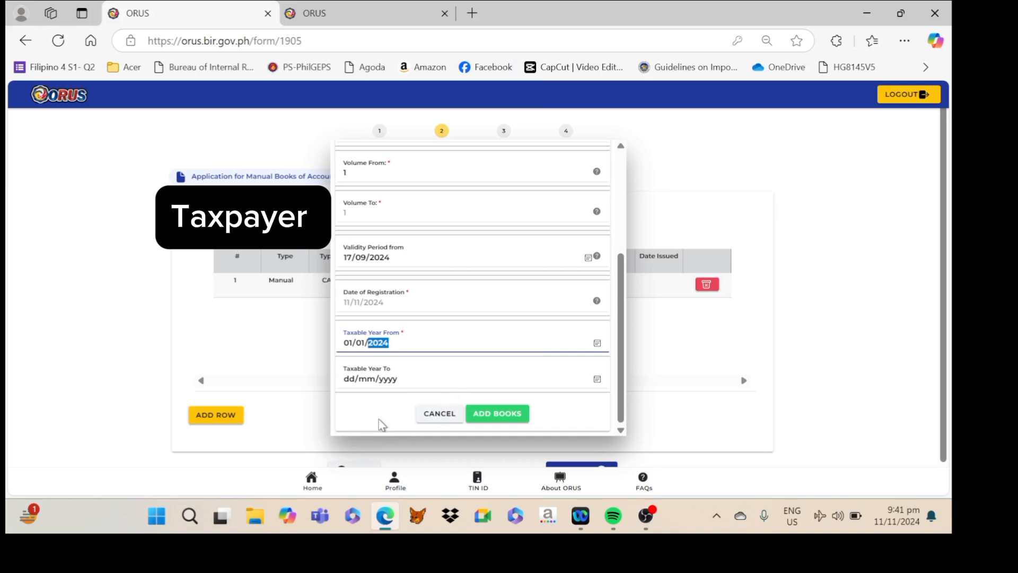
pyautogui.click(389, 409)
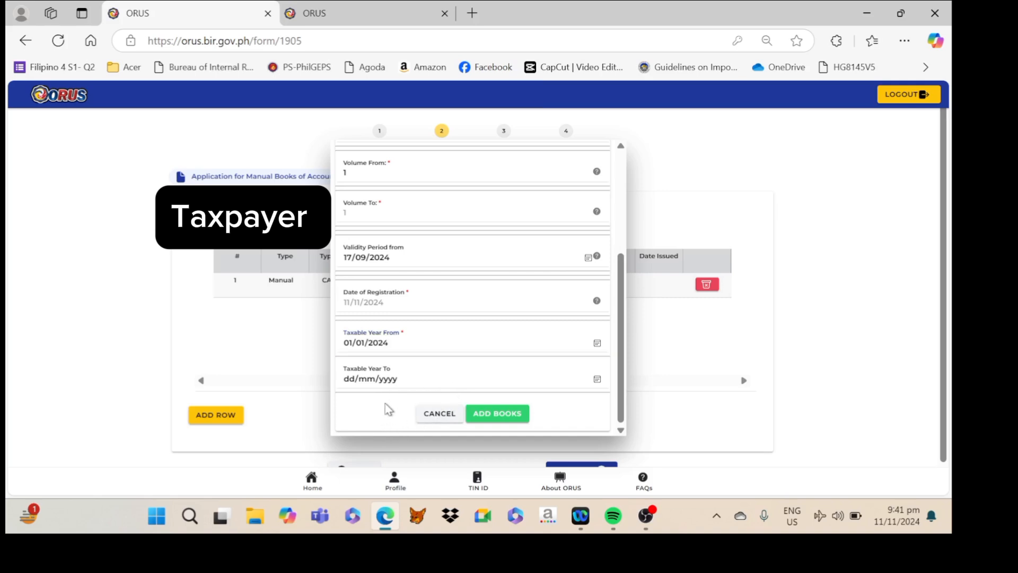
pyautogui.click(517, 423)
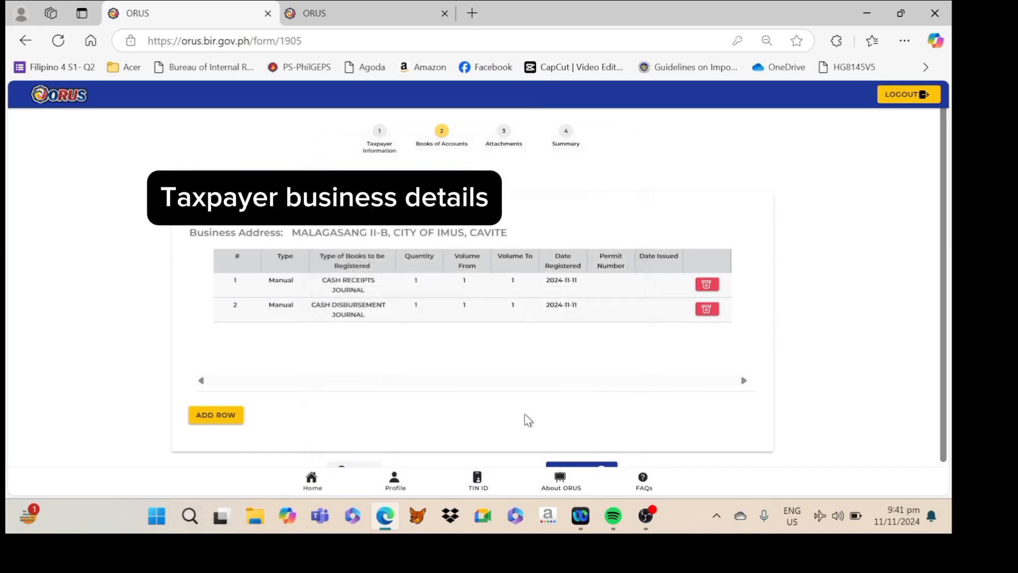
# - Continue past the books list, taxpayer information and attachments without uploading any file, and proceed to the application summary
pyautogui.scroll(-1, 619, 407)
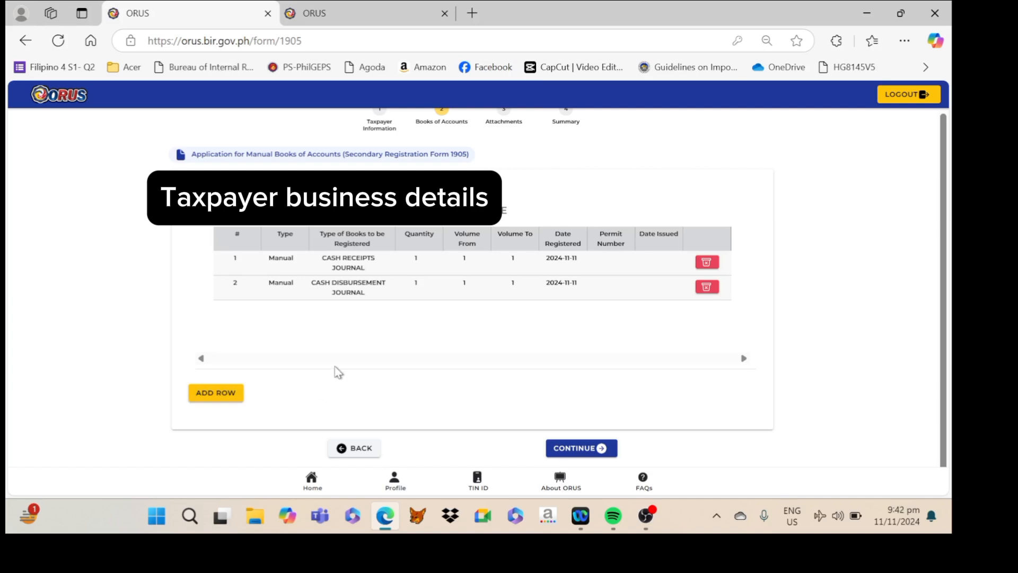
pyautogui.click(566, 450)
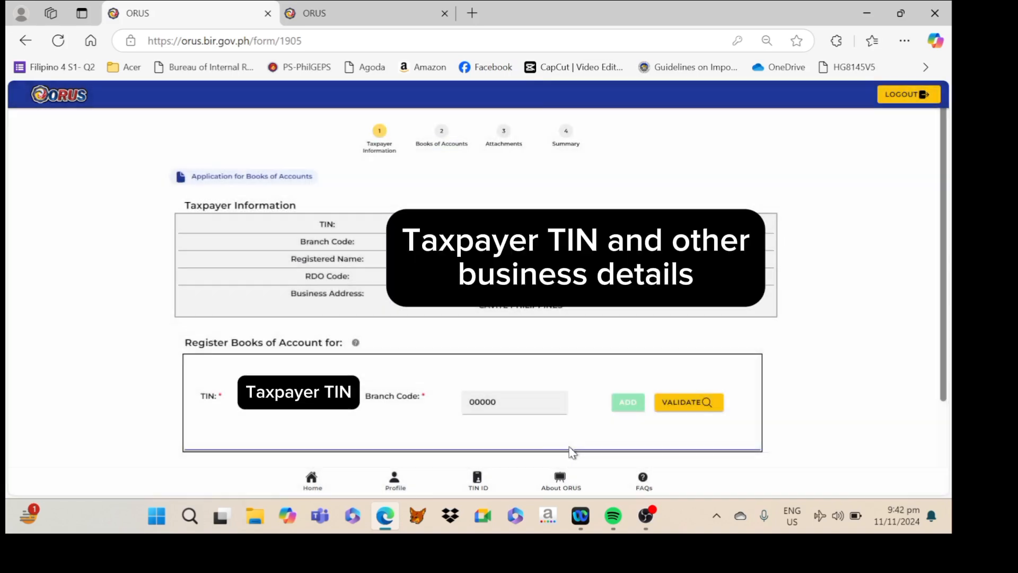
pyautogui.scroll(-2, 642, 359)
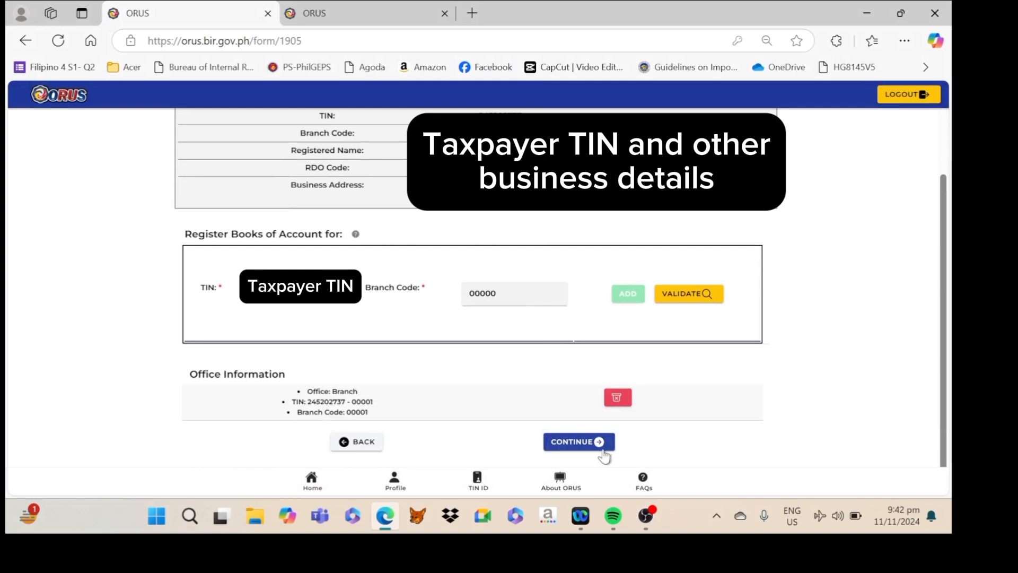
pyautogui.click(573, 447)
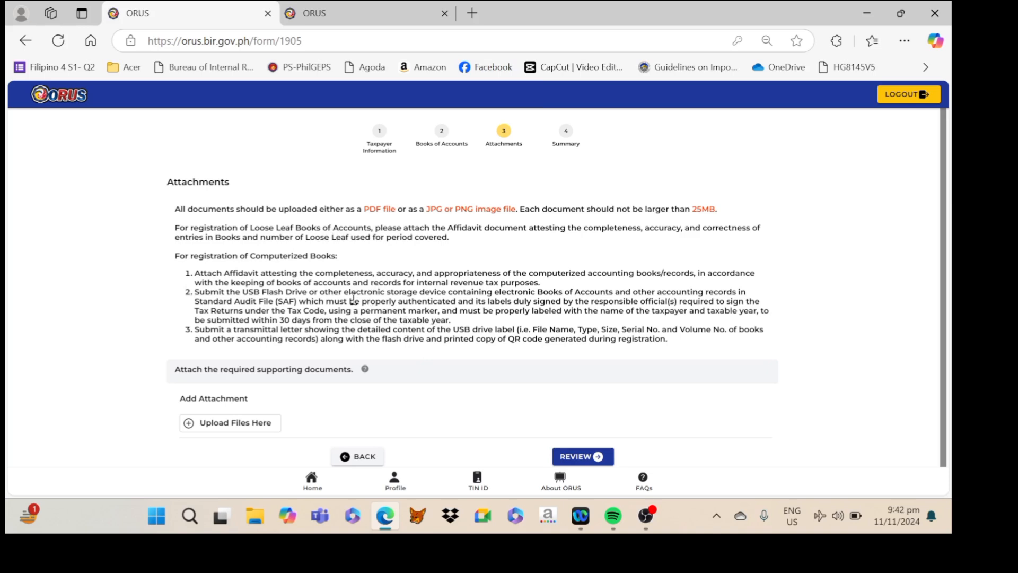
pyautogui.scroll(-1, 139, 269)
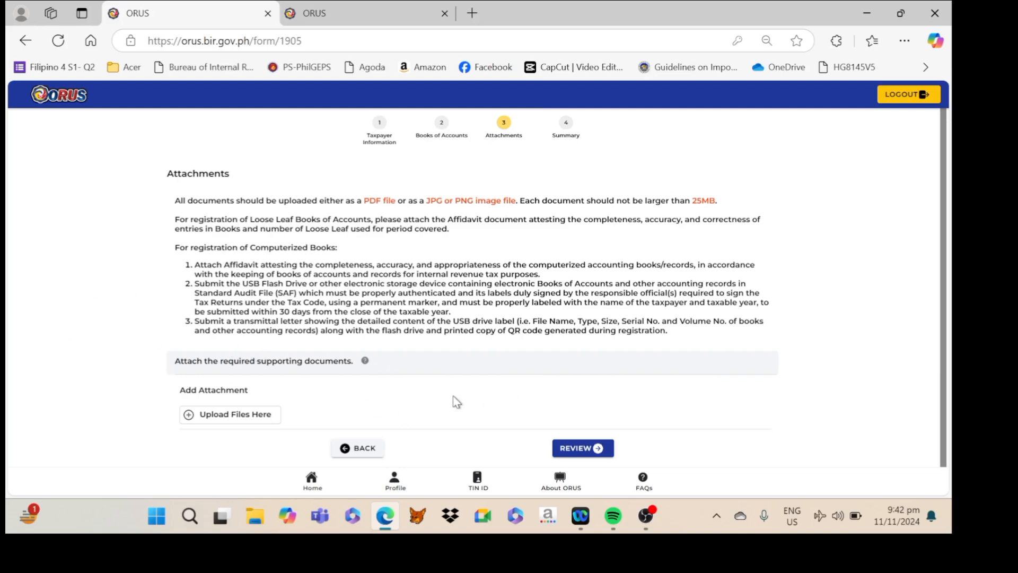
pyautogui.click(583, 448)
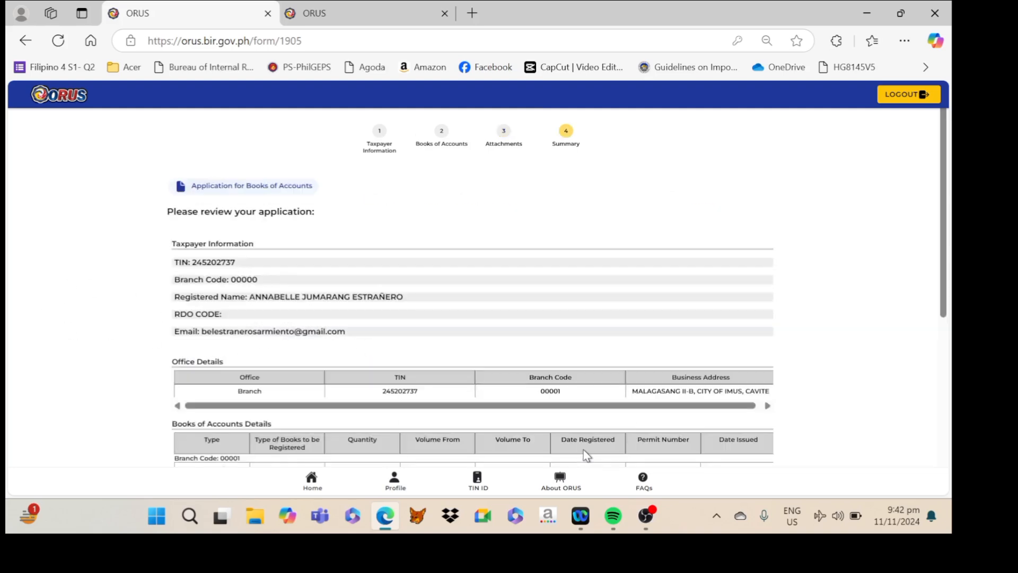
# - Review the application summary, accept all three taxpayer declarations and submit the application
pyautogui.scroll(-5, 569, 391)
pyautogui.scroll(-2, 567, 393)
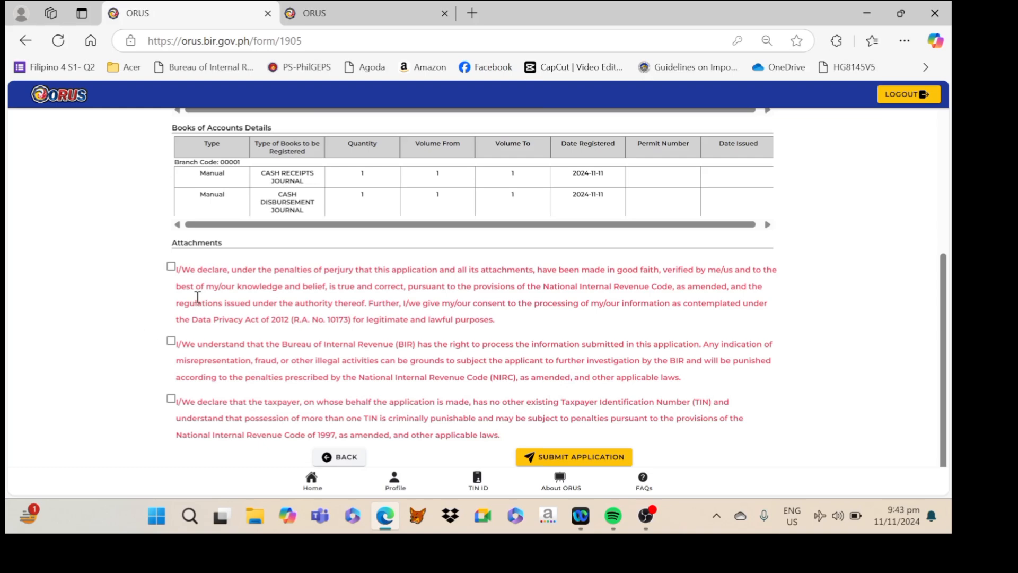
pyautogui.click(171, 267)
pyautogui.click(170, 342)
pyautogui.click(171, 400)
pyautogui.click(564, 460)
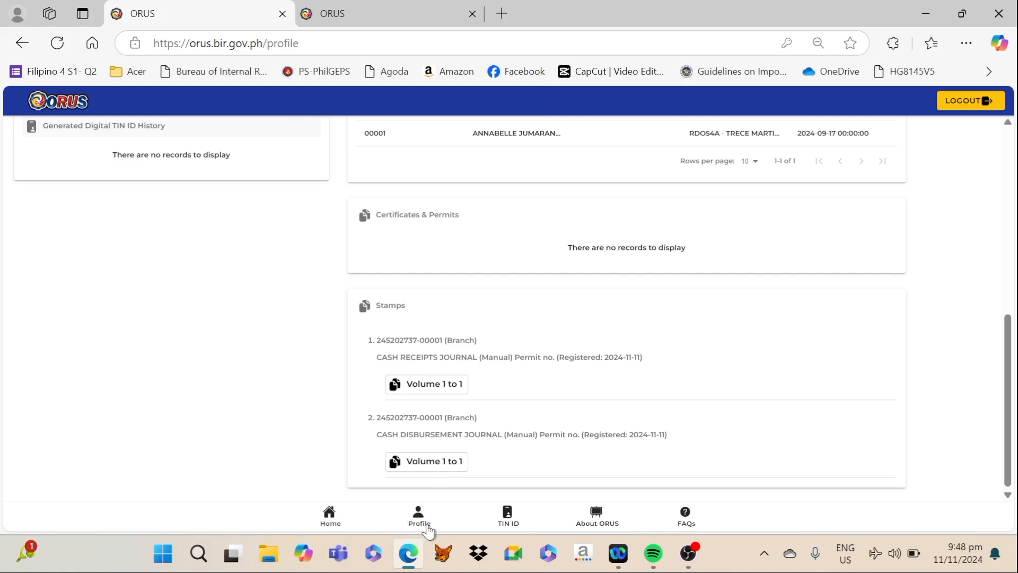
# - Download the stamp for Volume 1 to 1 of the cash receipts journal, open its PDF and enlarge the cover page
pyautogui.click(428, 390)
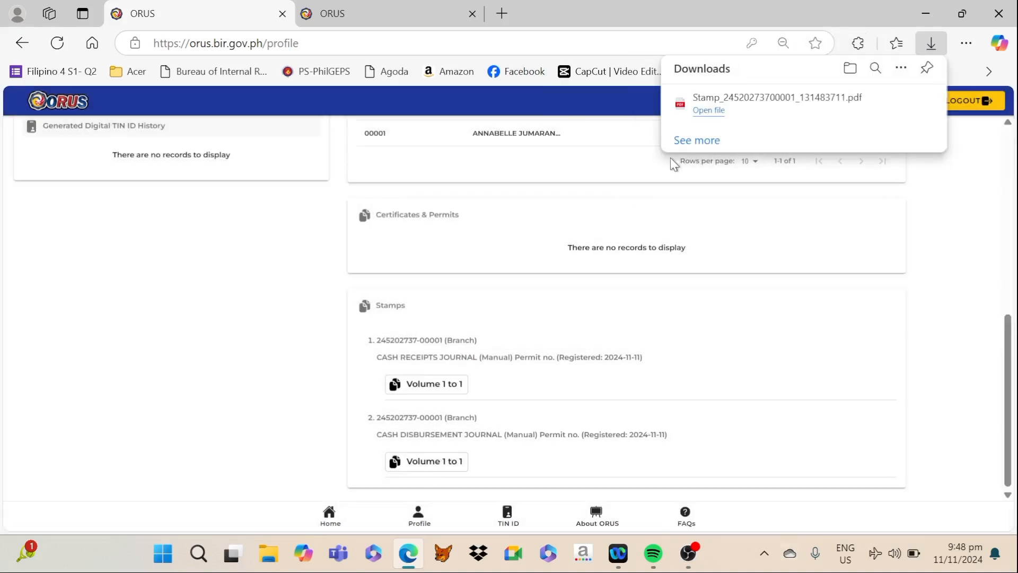
pyautogui.click(718, 116)
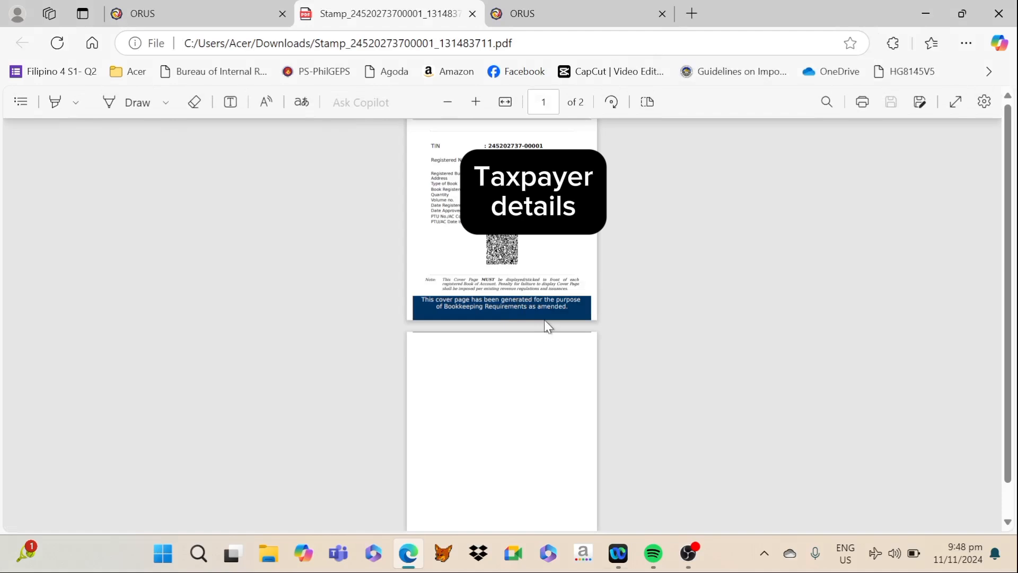
pyautogui.click(476, 100)
pyautogui.click(475, 97)
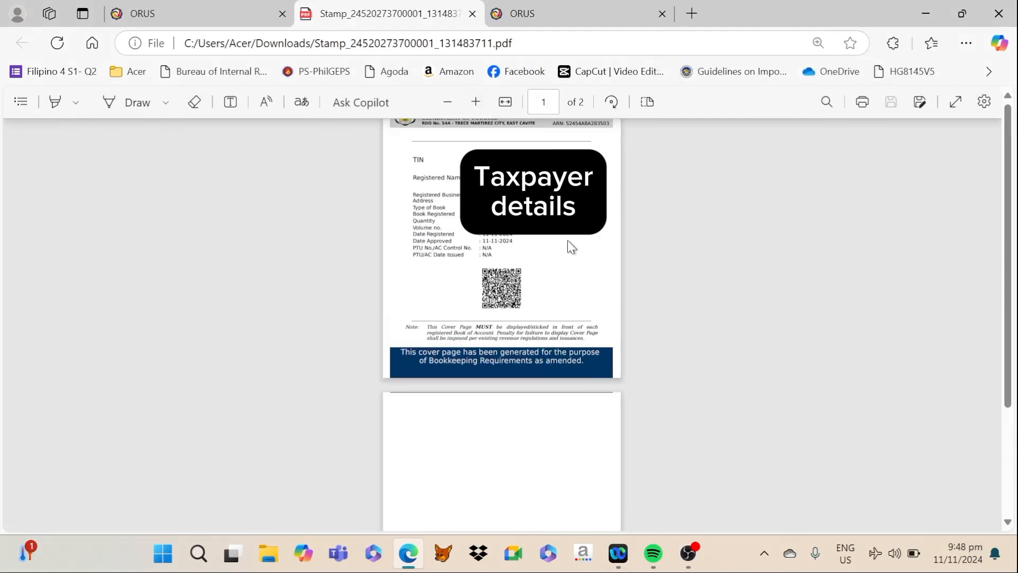